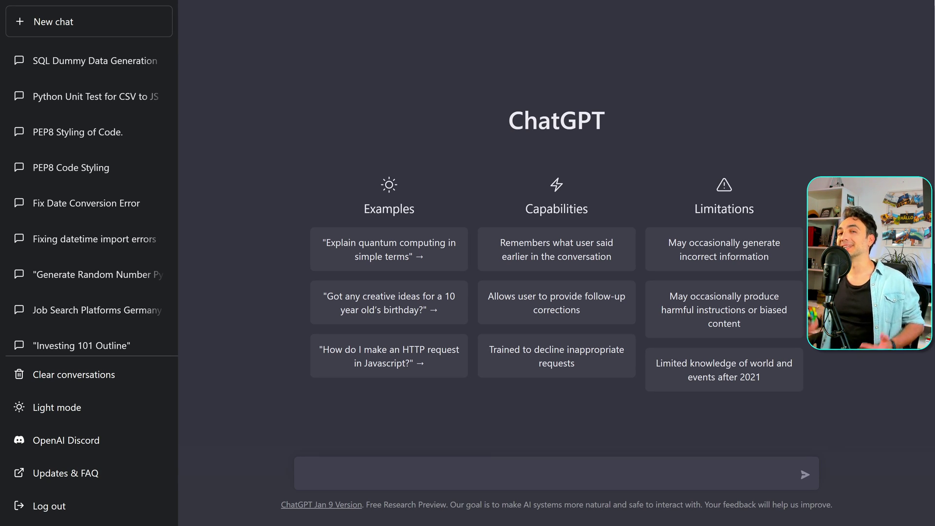
- Ask for five trending, less crowded 2023 YouTube niches, then highlight Mental health, Personal finance and Online learning
text(Suggest 5)
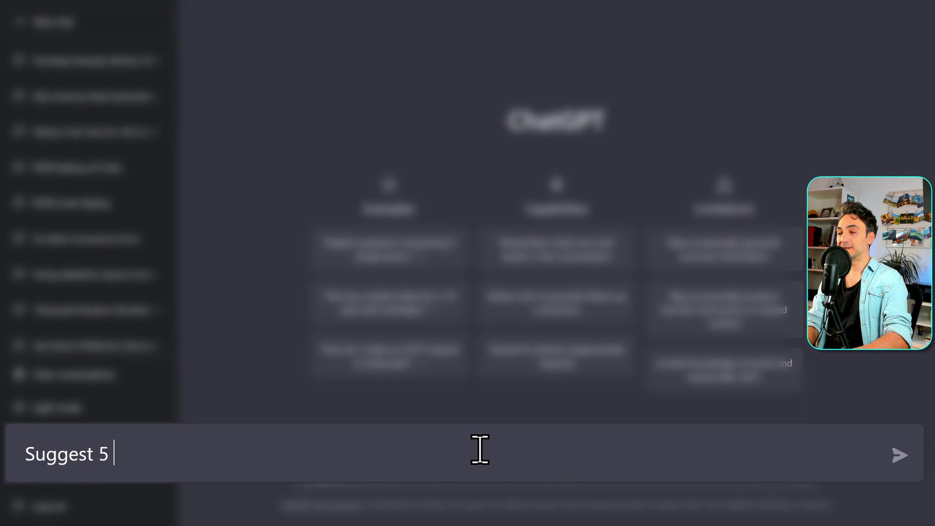
text( trending niches for youtube channel th)
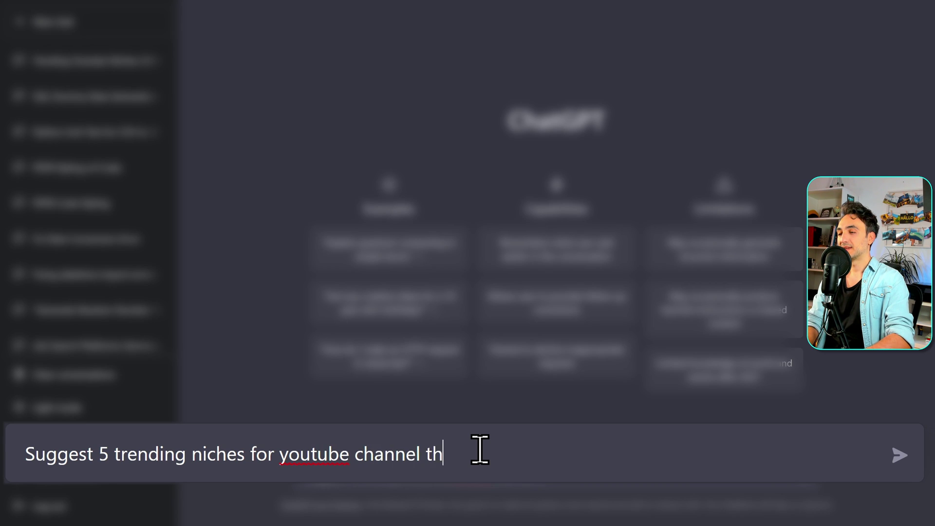
text(at are like)
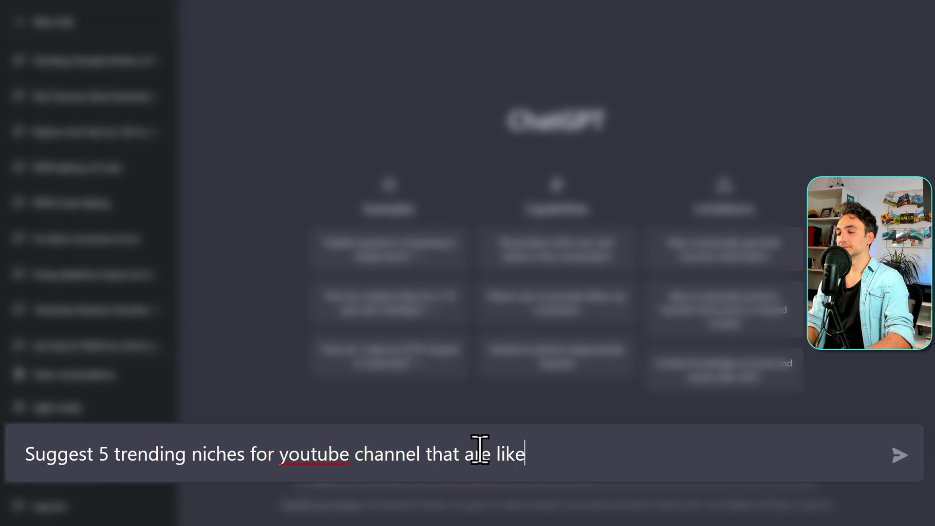
text(ly to go viral in 2023)
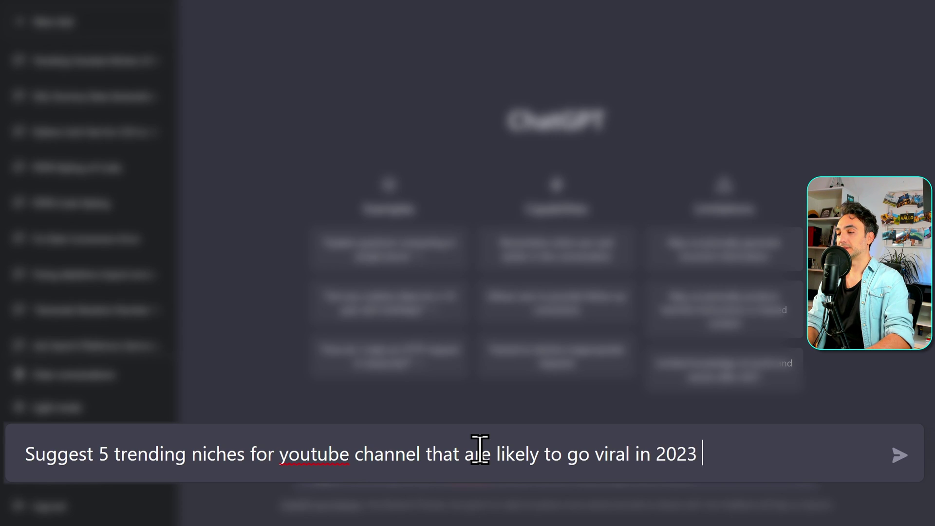
text( and are less crowded)
key(Return)
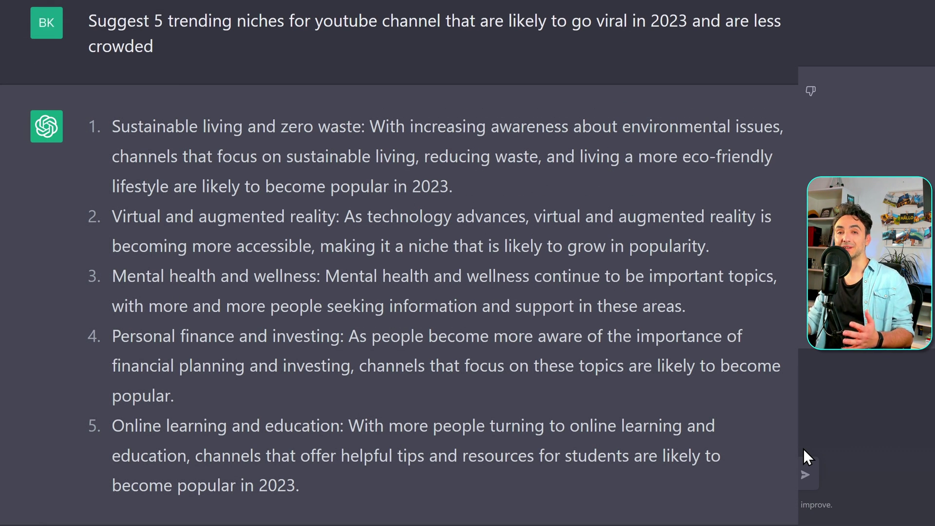
double_click(659, 124)
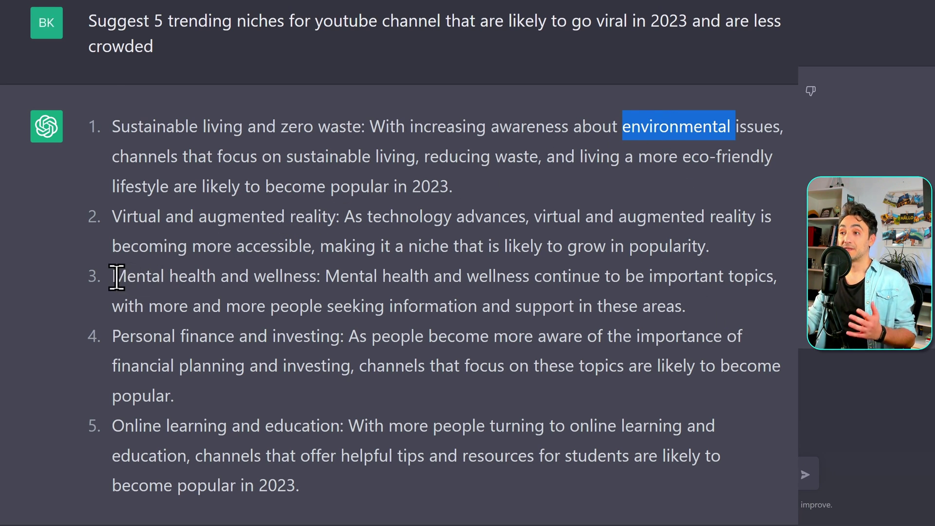
drag(113, 276, 214, 278)
drag(113, 336, 236, 336)
drag(113, 427, 228, 431)
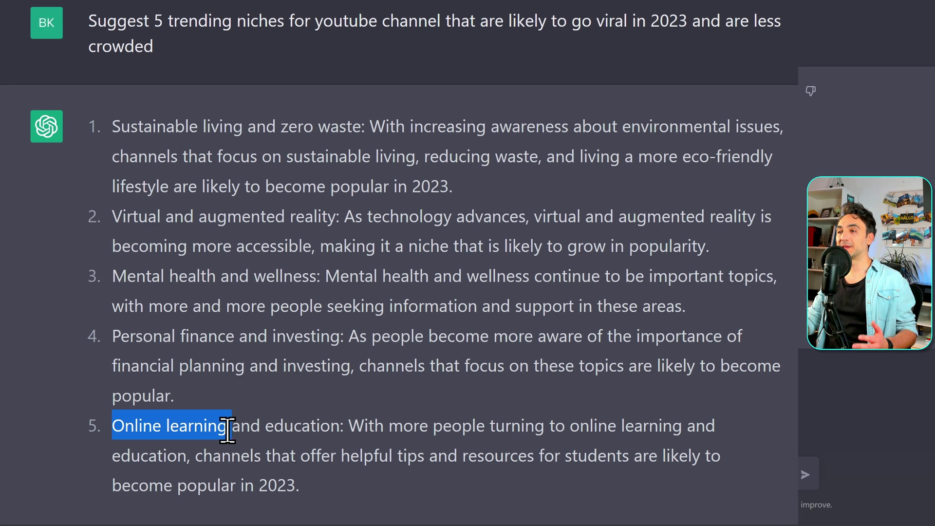
drag(113, 336, 231, 336)
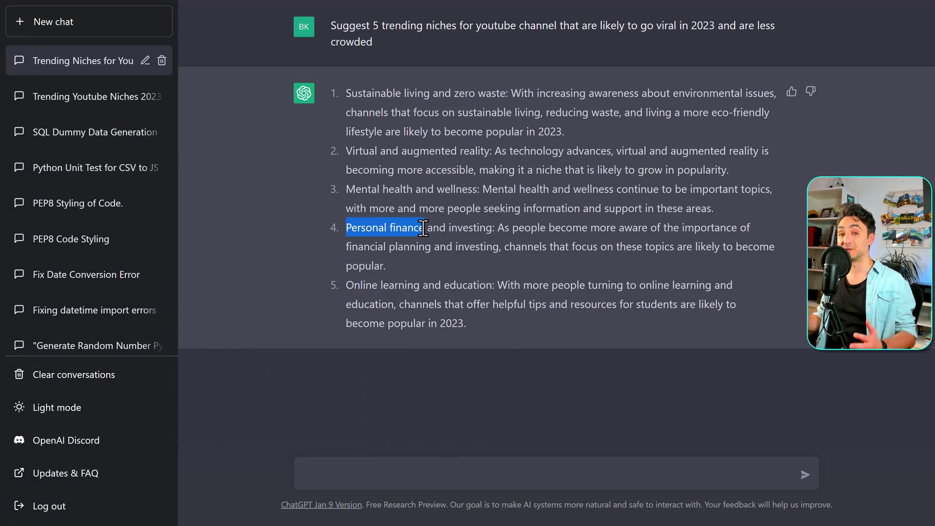
- Request five little-known video ideas on topic nr 4, then highlight Debt, Emergency, Investing 101 and Budget
click(536, 474)
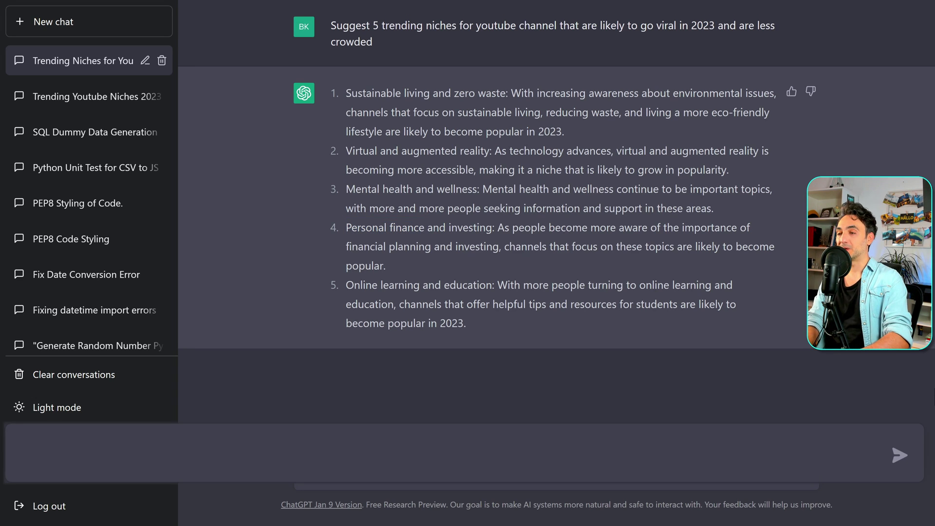
text(Suggest 5)
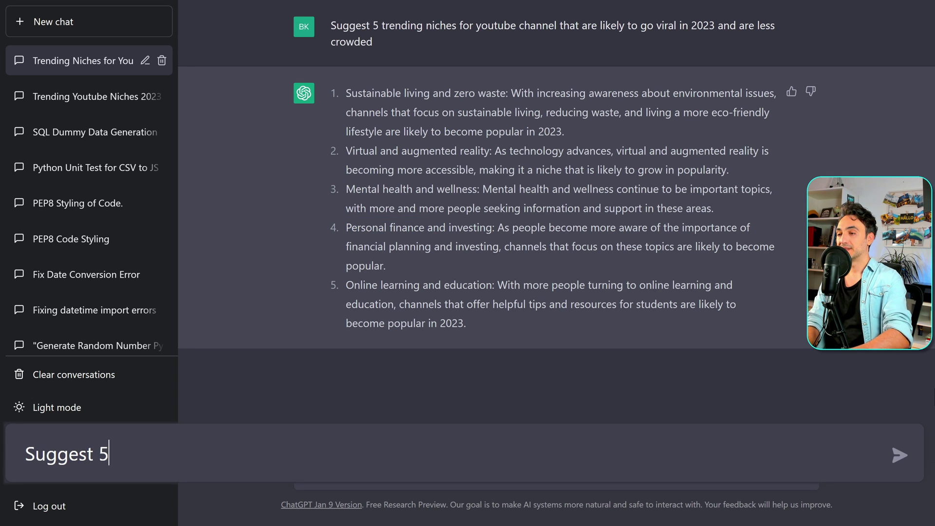
text( ideas for youtube video about the)
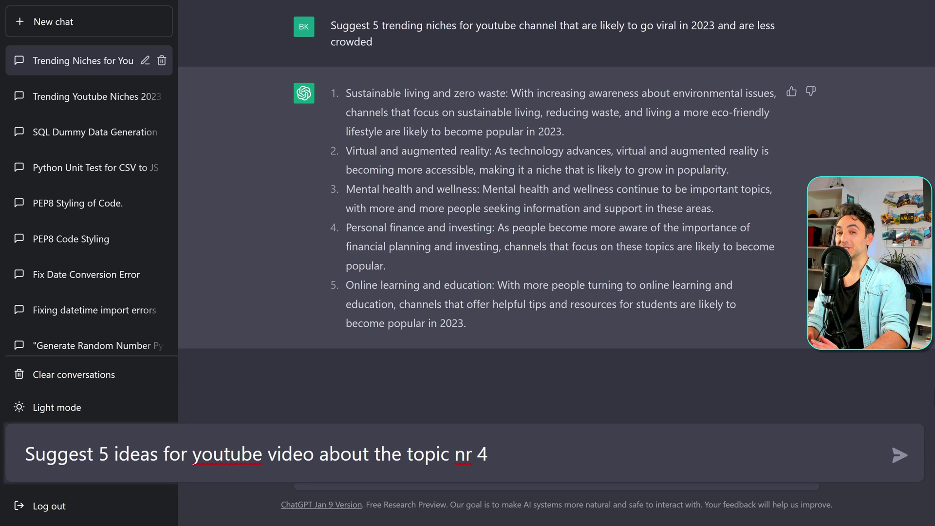
text(topic nr 4, tha)
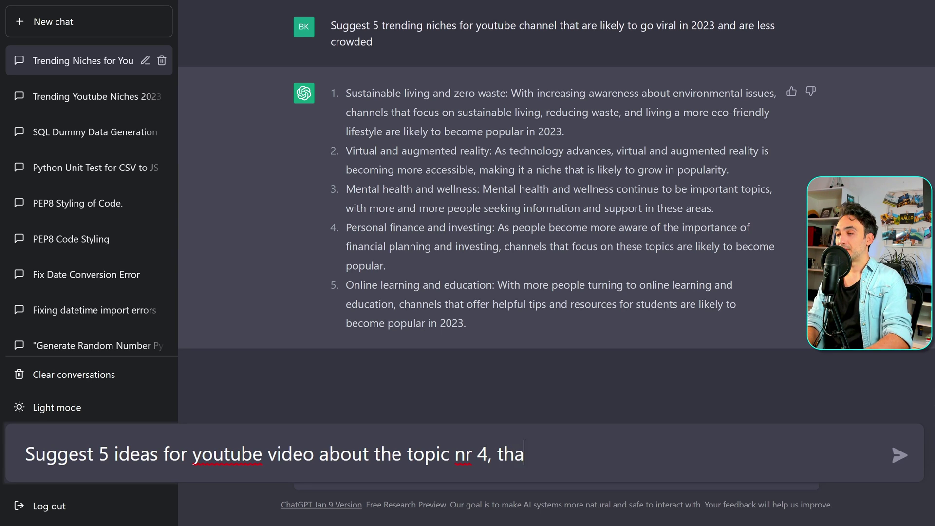
text(t not many peo)
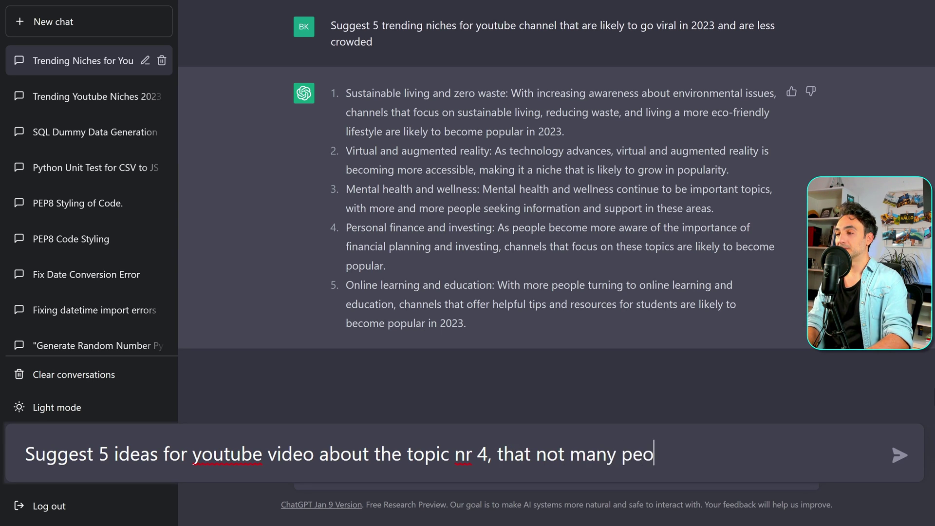
text(ple know about)
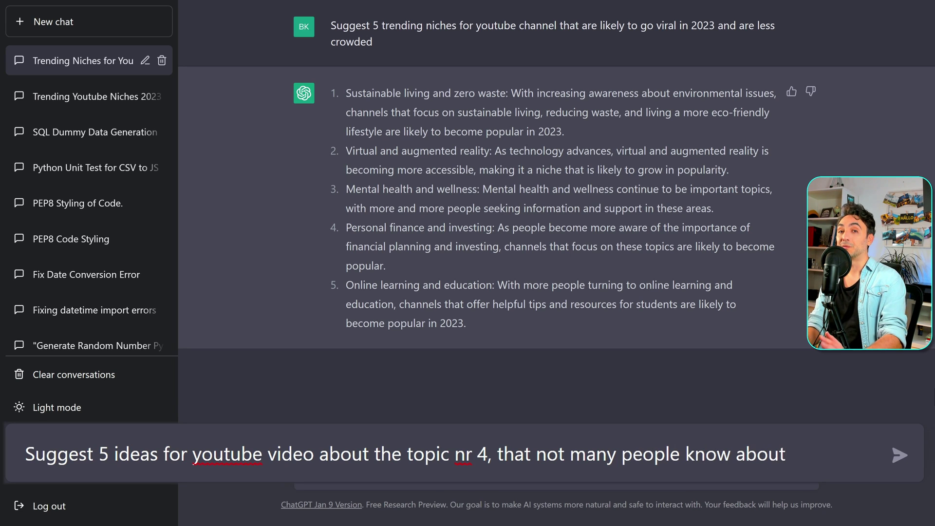
key(Return)
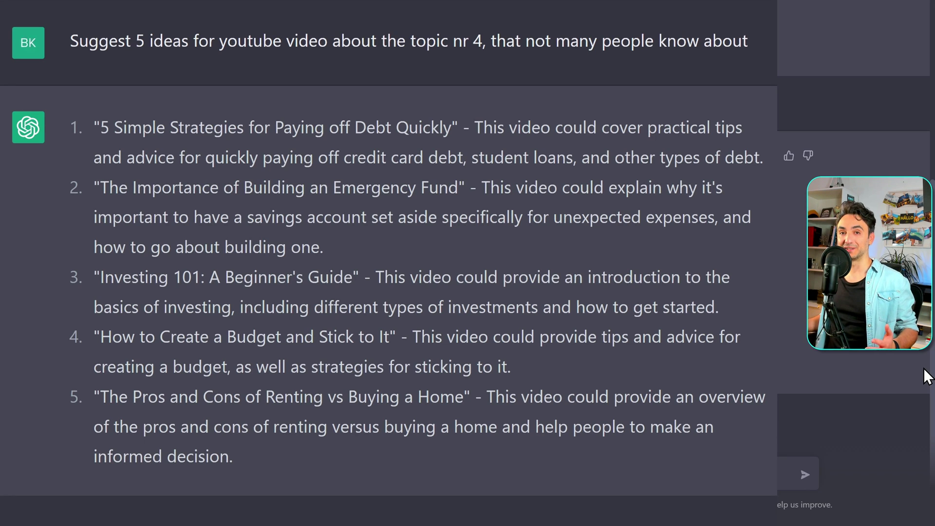
double_click(380, 127)
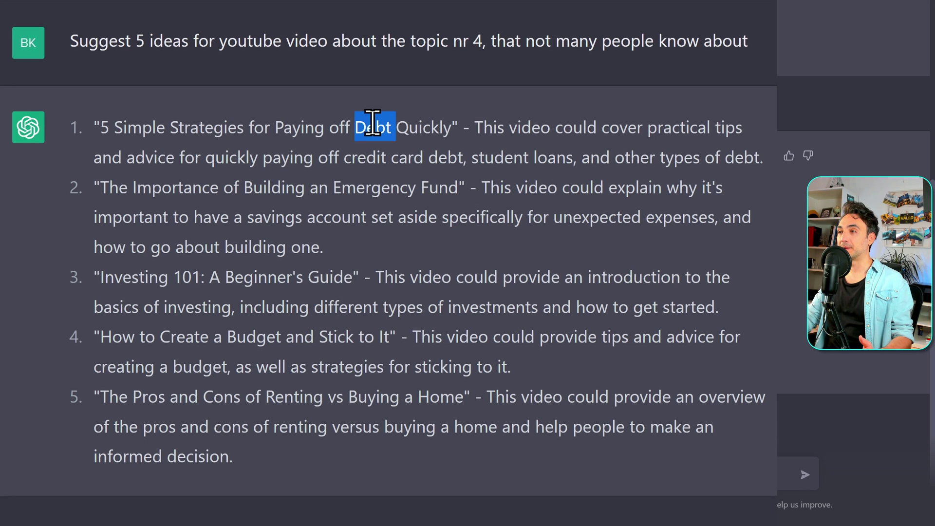
double_click(364, 189)
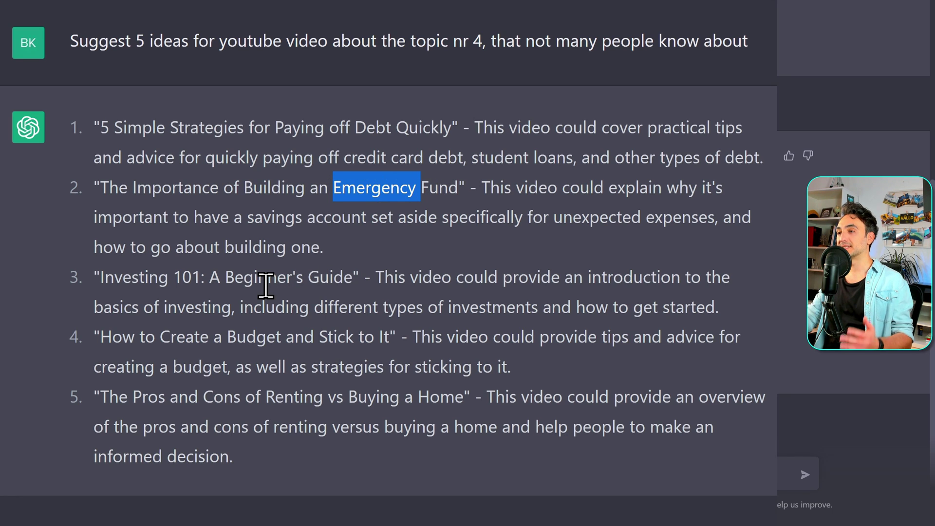
triple_click(138, 272)
double_click(239, 335)
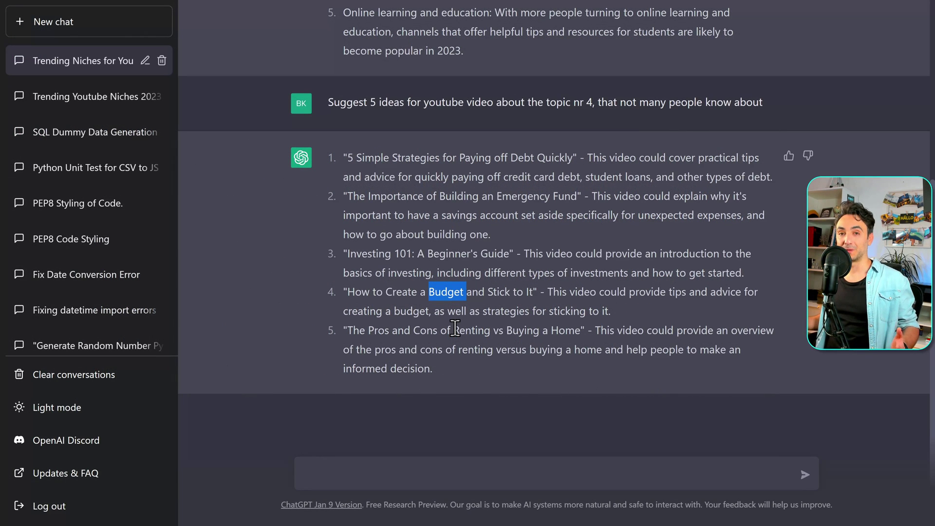
- Request an engaging, easy-to-understand YouTube script with scenes on topic nr.4 for total beginners
click(455, 328)
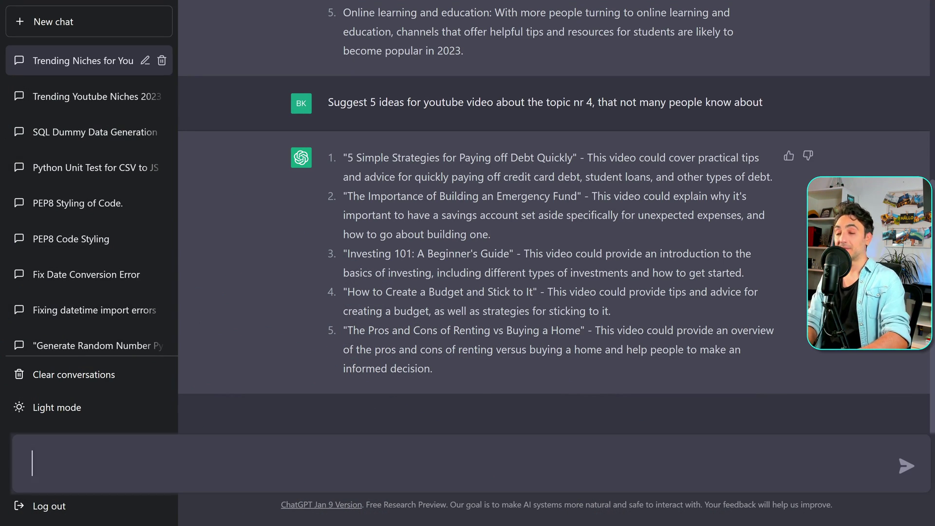
text(Write a script for youtube)
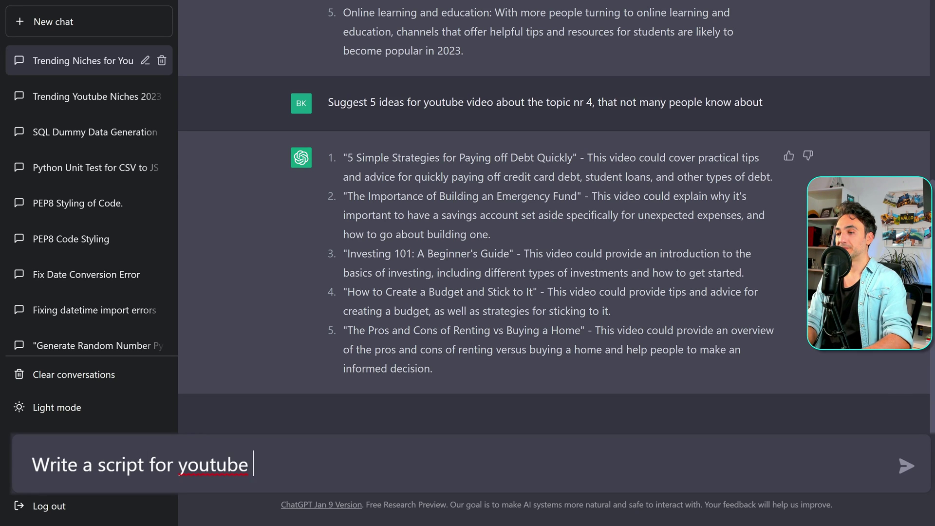
text( video with scenes on the top)
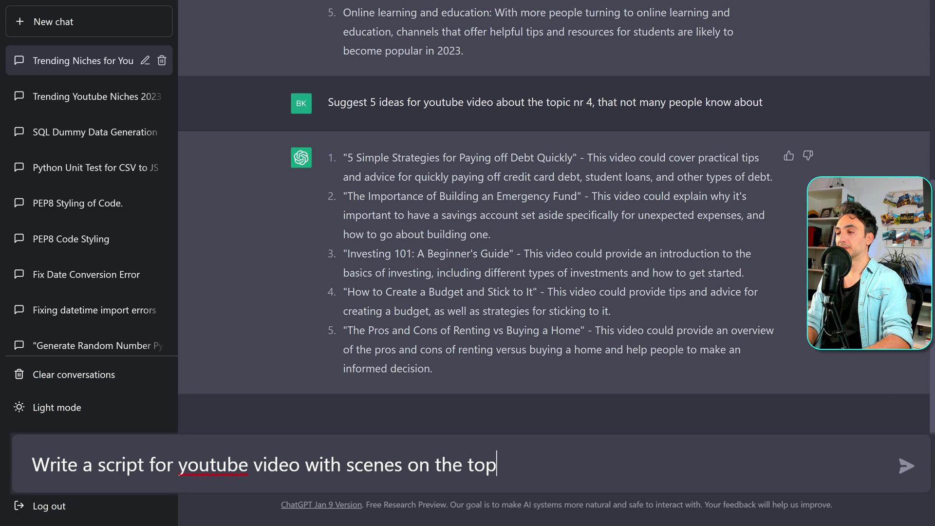
text(ic nr.4,)
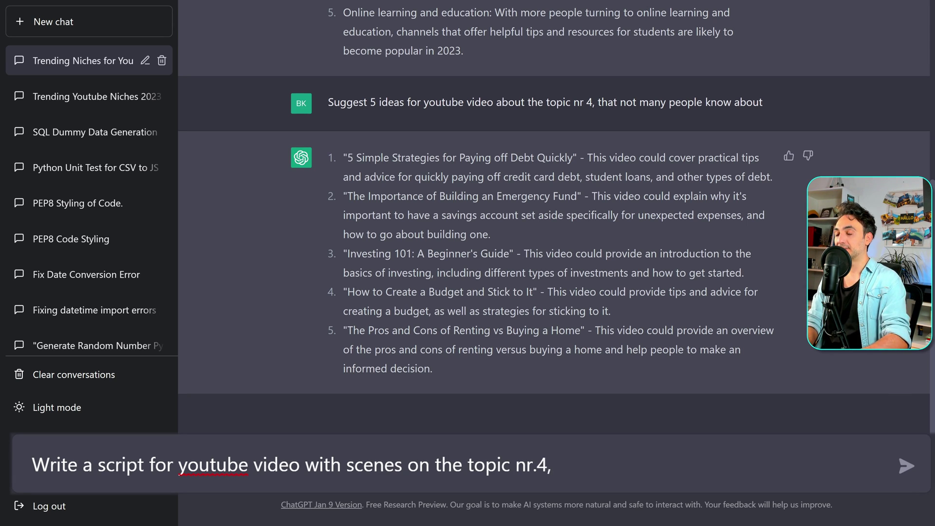
text( in engag)
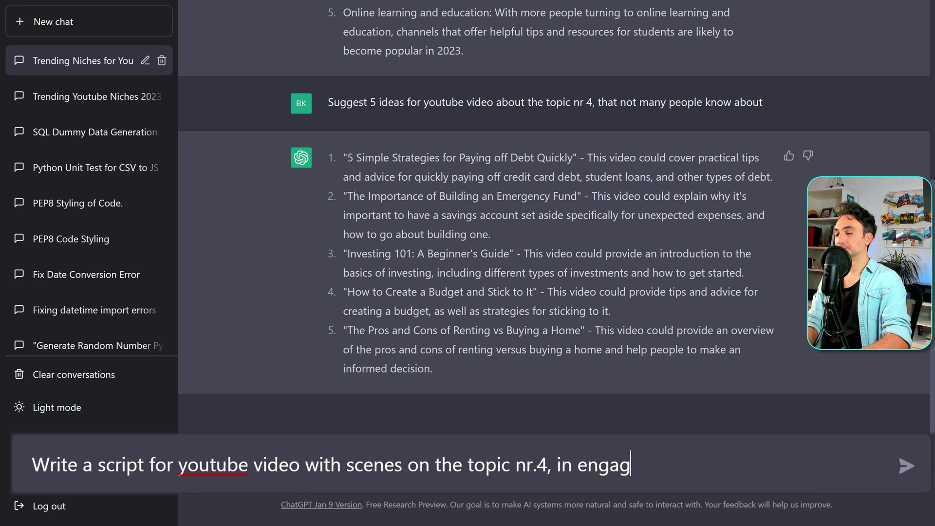
text(ing and e)
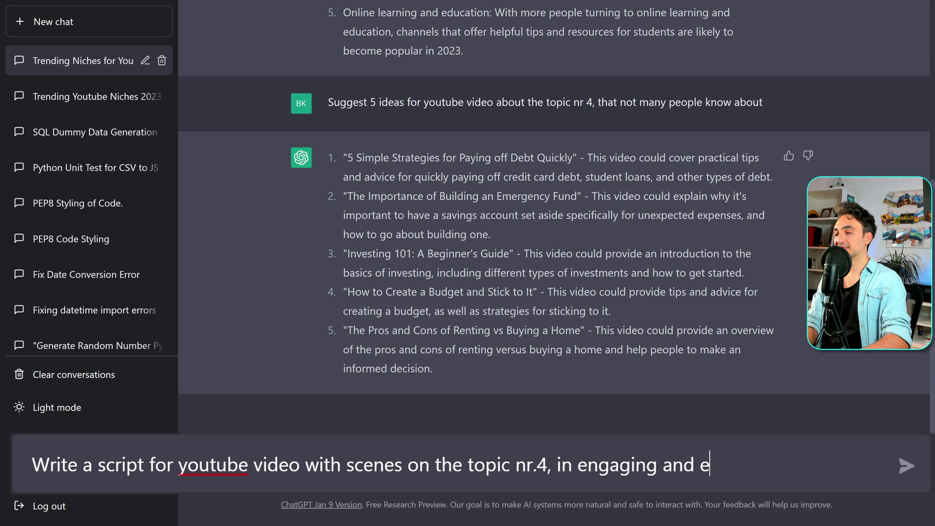
text(asy to understand style f)
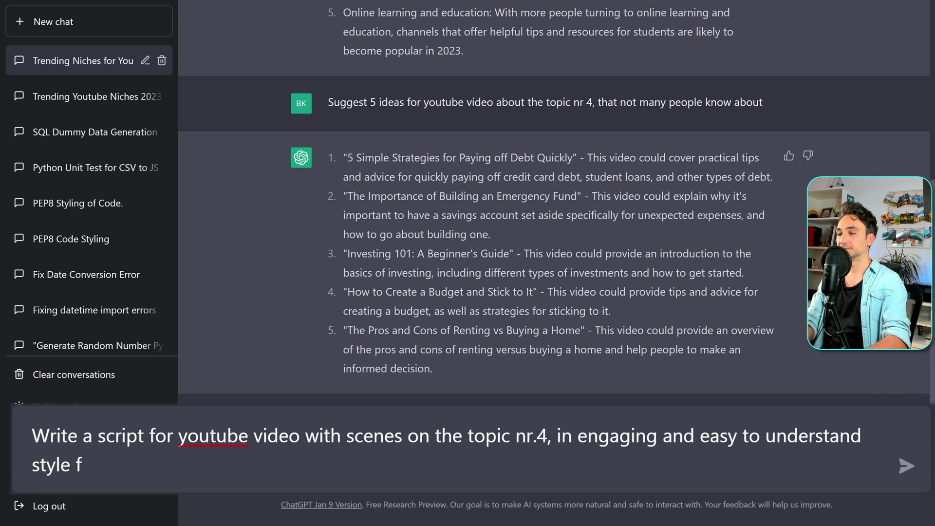
text(total beginners)
key(Return)
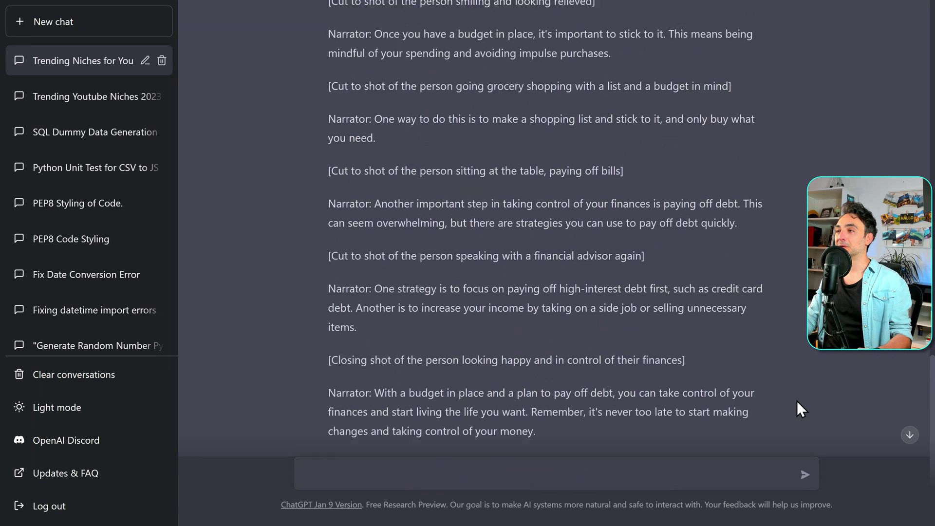
- Scroll back through the finance script and highlight the financial advisor scene line
scroll(797, 400, up, 7)
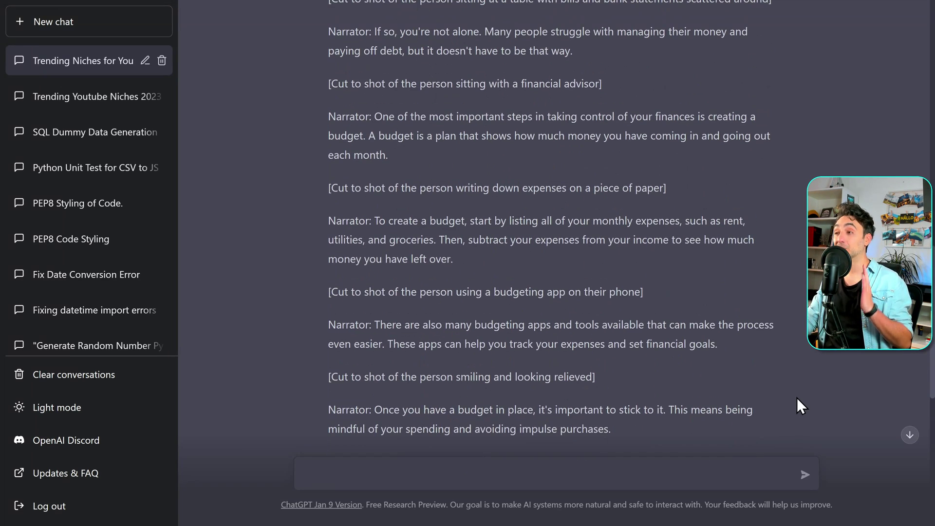
scroll(796, 397, up, 5)
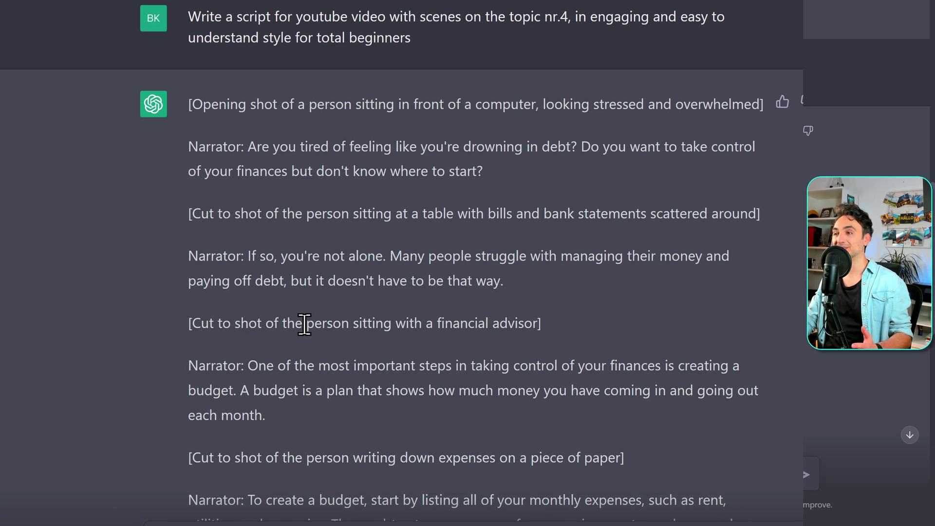
drag(304, 324, 538, 324)
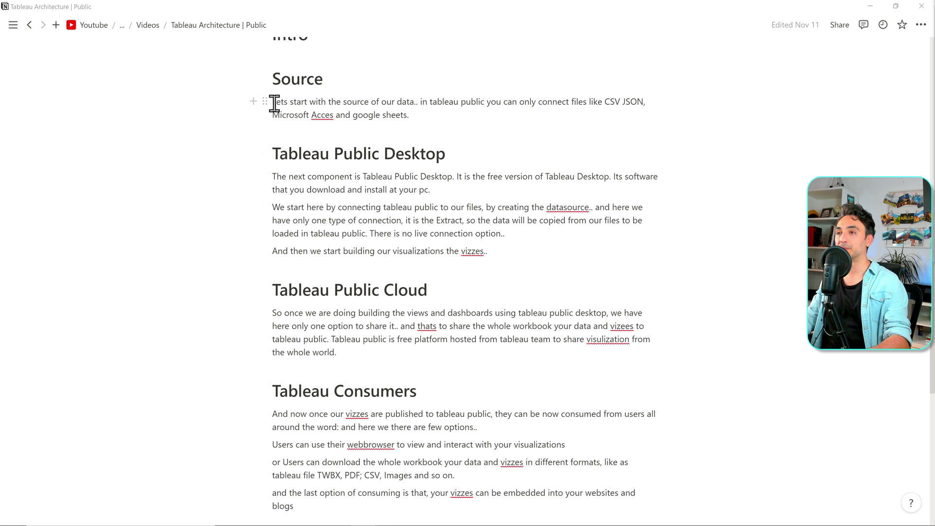
- Highlight the Source paragraph on the Tableau Architecture script page
drag(273, 102, 567, 399)
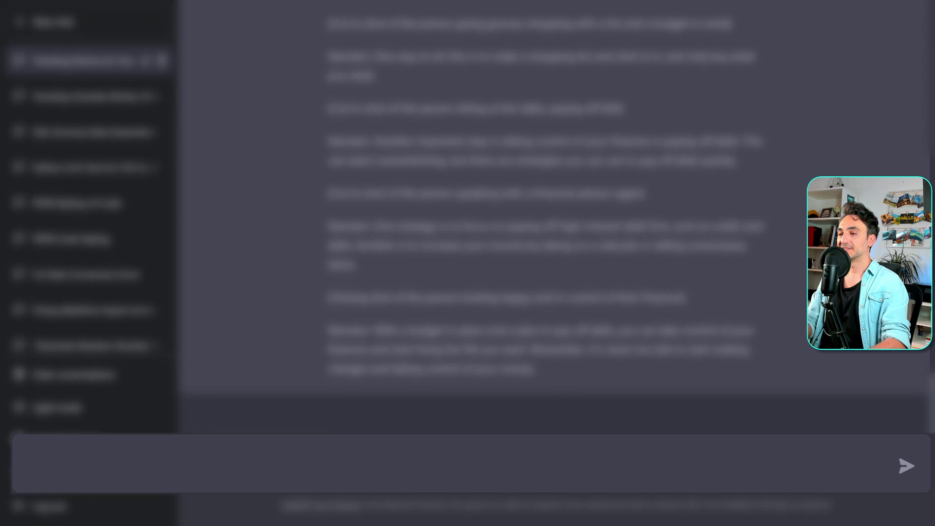
- Ask for the pasted script's words occurring more than 4 times, with their frequencies
text(Give me a list )
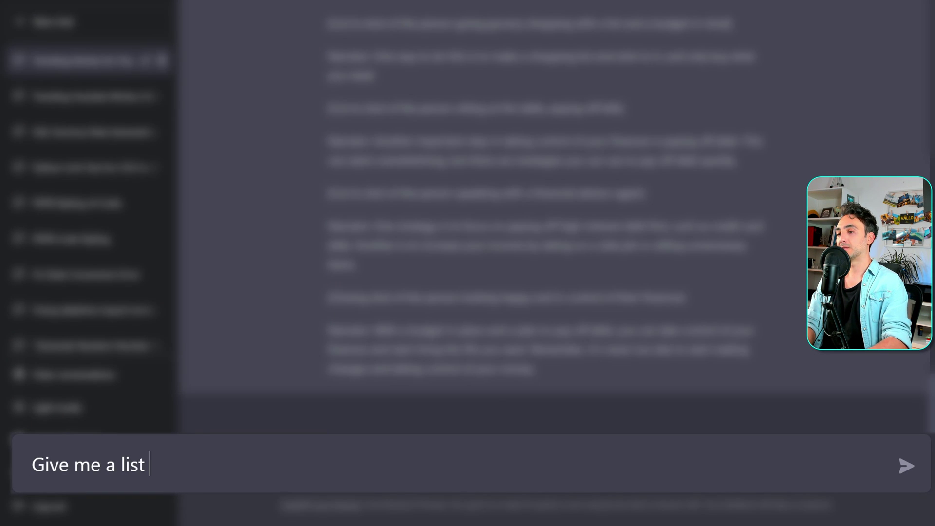
text(of words and the)
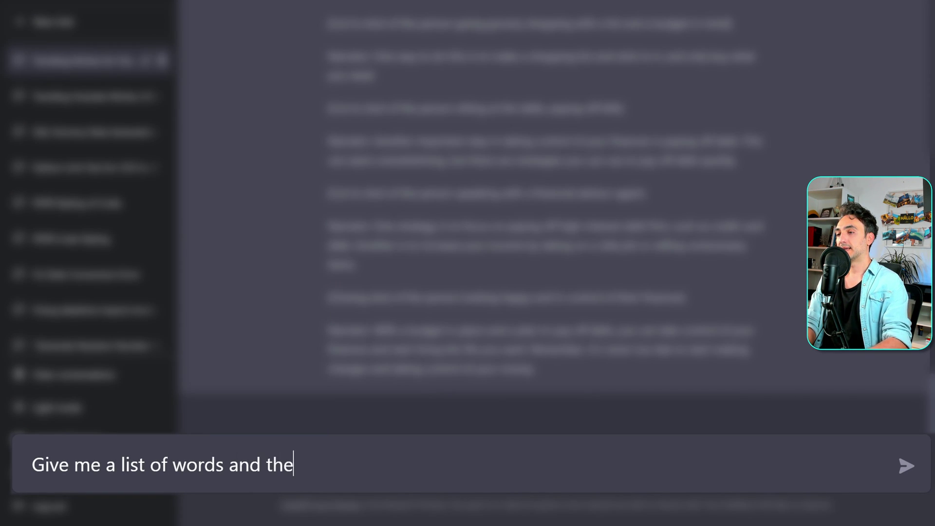
text(ir frequency a)
text(ccurre)
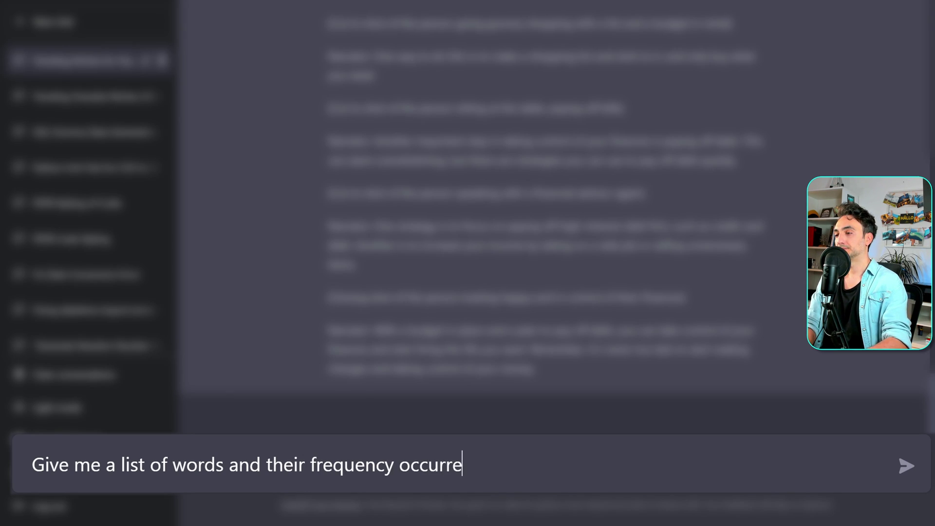
text(nce, that appear )
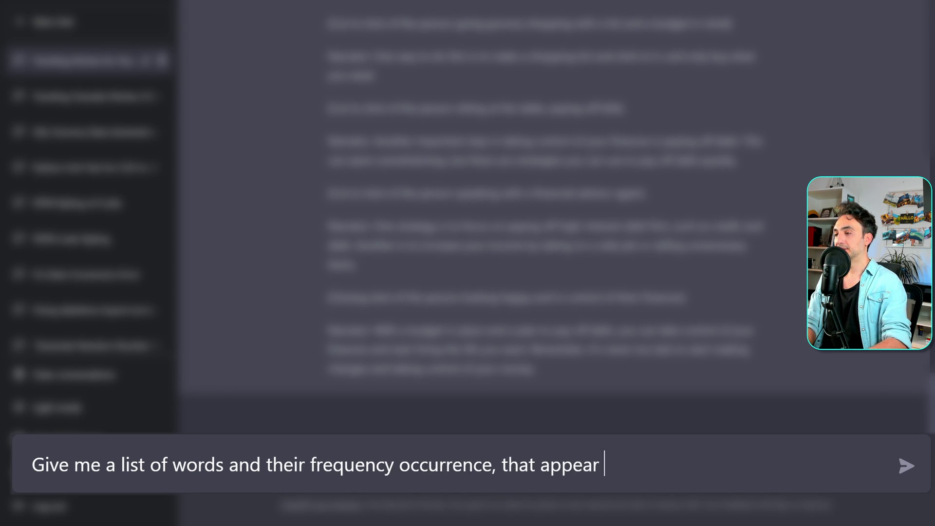
text(more than 4 times ")
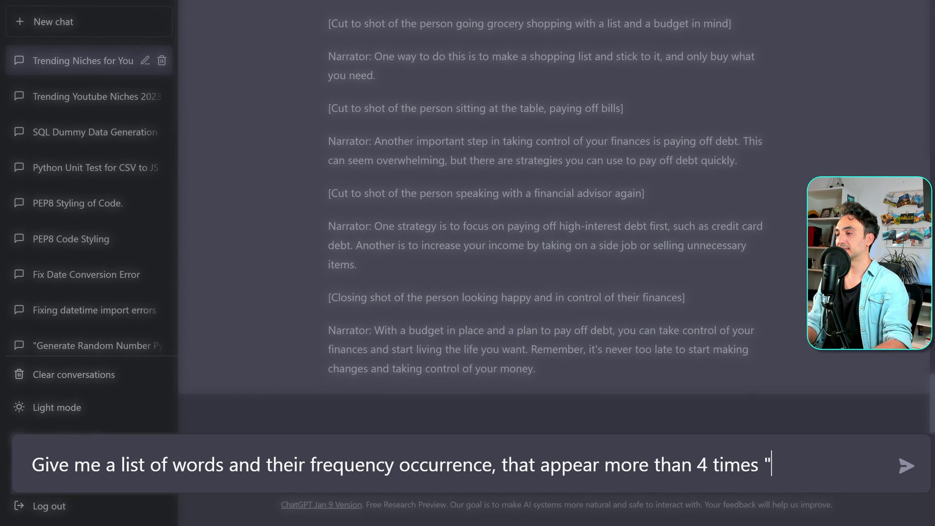
key(Return)
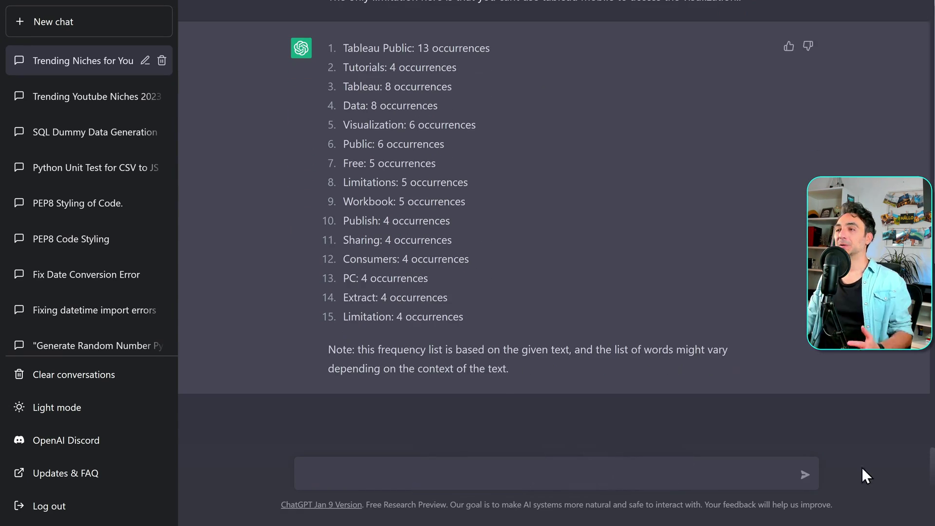
scroll(745, 368, up, 1)
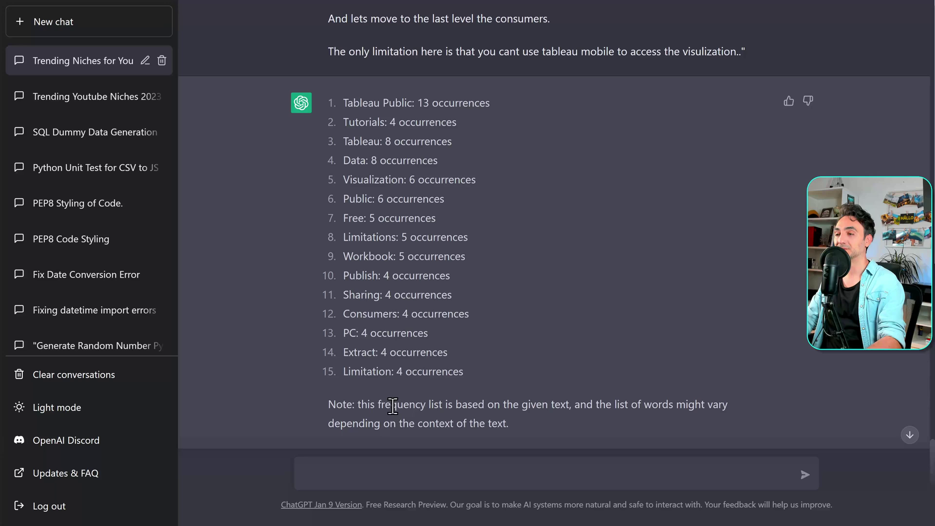
- Send 'Give me 5 better alternatives for the word limitations' to ChatGPT
click(391, 473)
text(Give me 5 better alternatives for the word limitations)
key(Return)
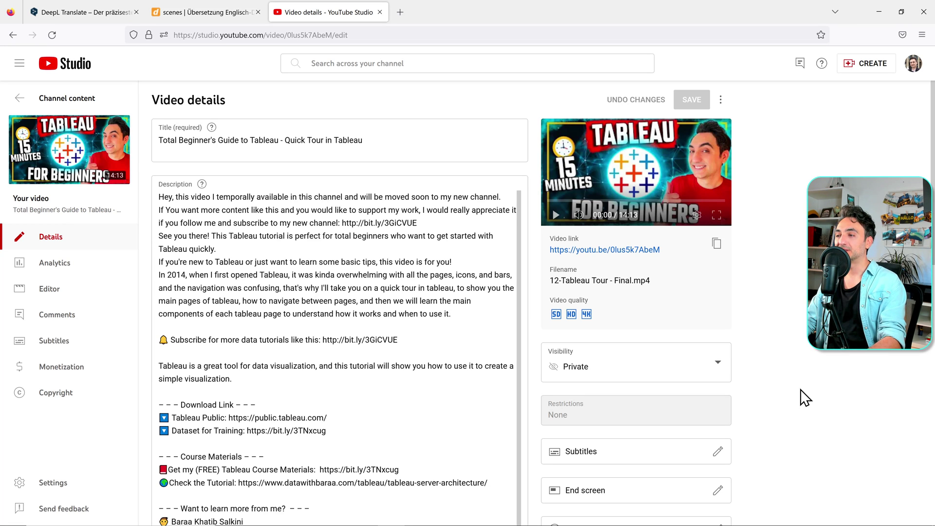
- Open the Tableau video's English subtitles for editing and select the entire transcript
scroll(801, 396, down, 2)
click(724, 410)
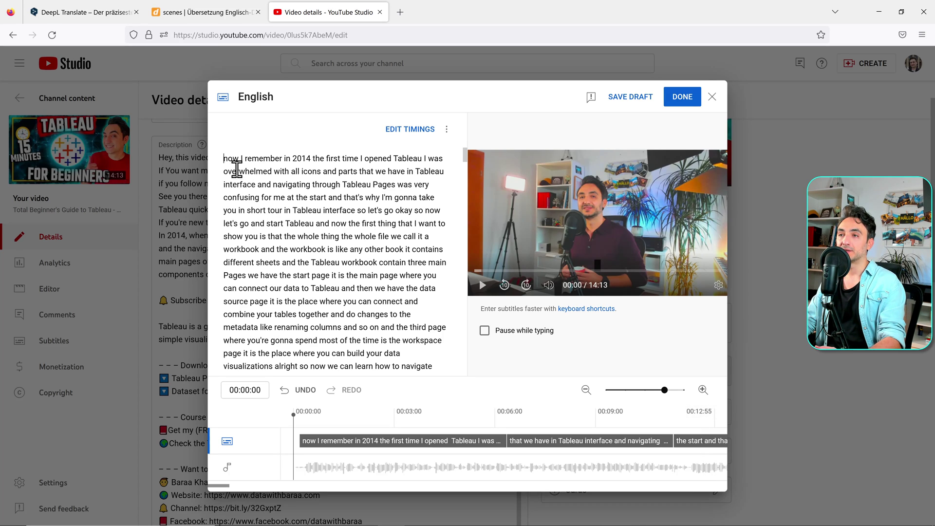
key(ctrl+a)
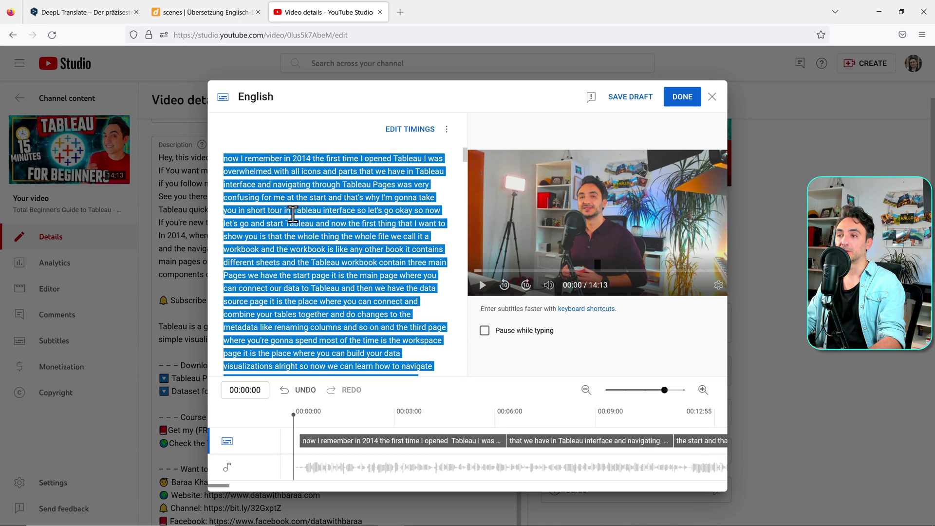
scroll(293, 214, down, 10)
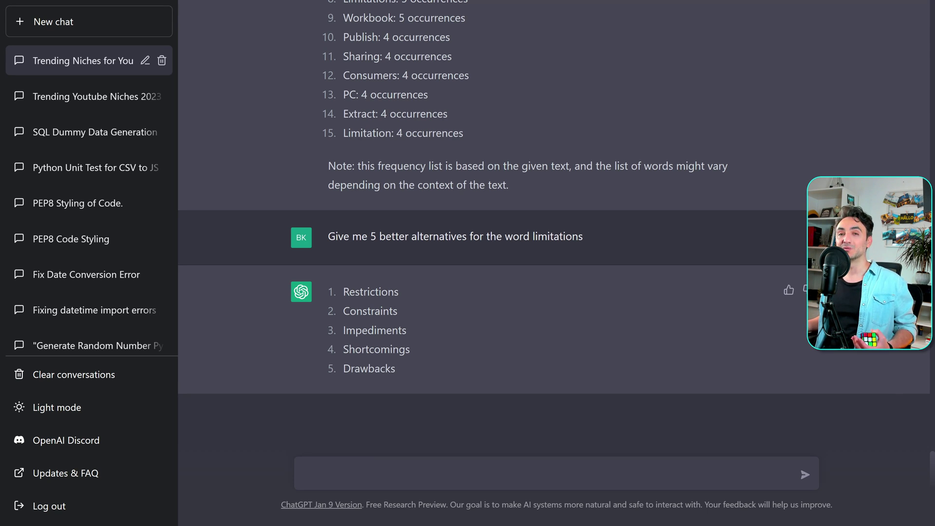
- Ask which music and sound effects work best for a video on how to create a budget
click(307, 474)
text(I am creating youtube video about how t)
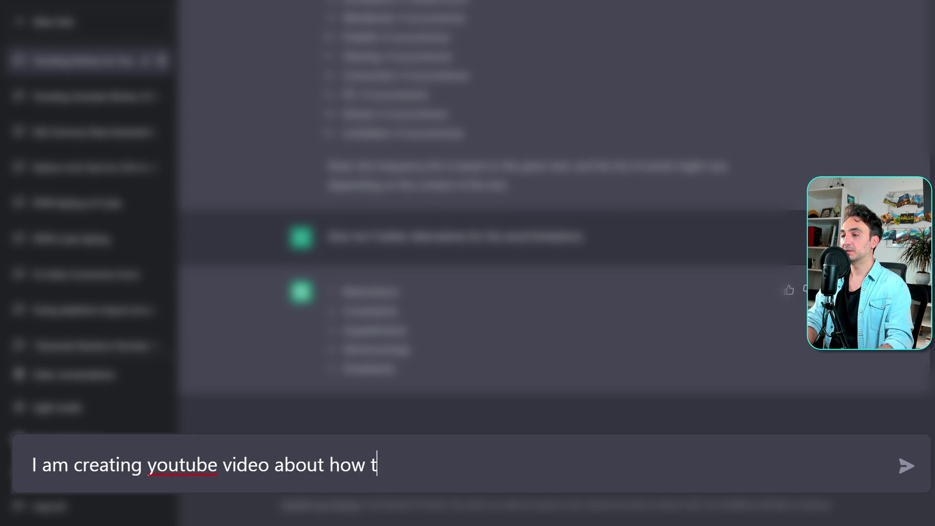
text(o create a bud)
key(BackSpace)
text(udget, w)
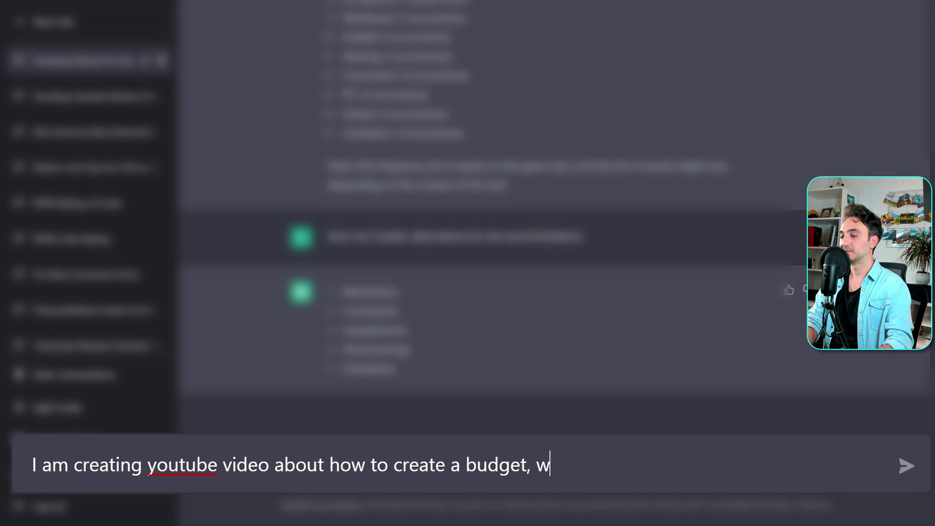
text(hat is the best )
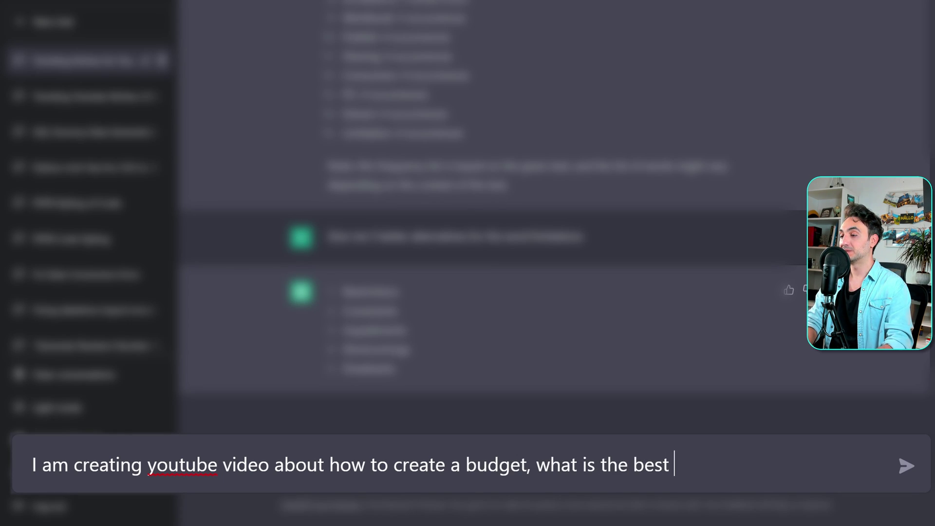
text(music and so)
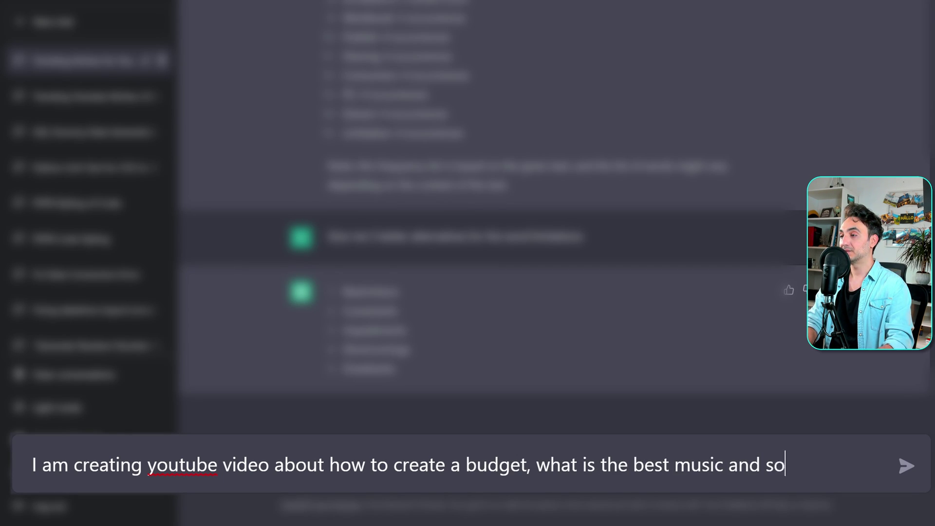
text(und effects to use)
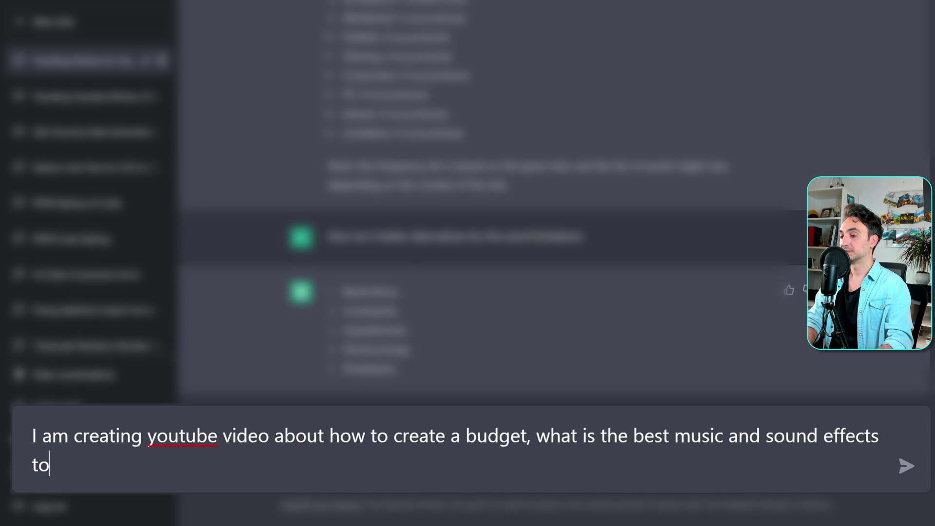
text( in my video?)
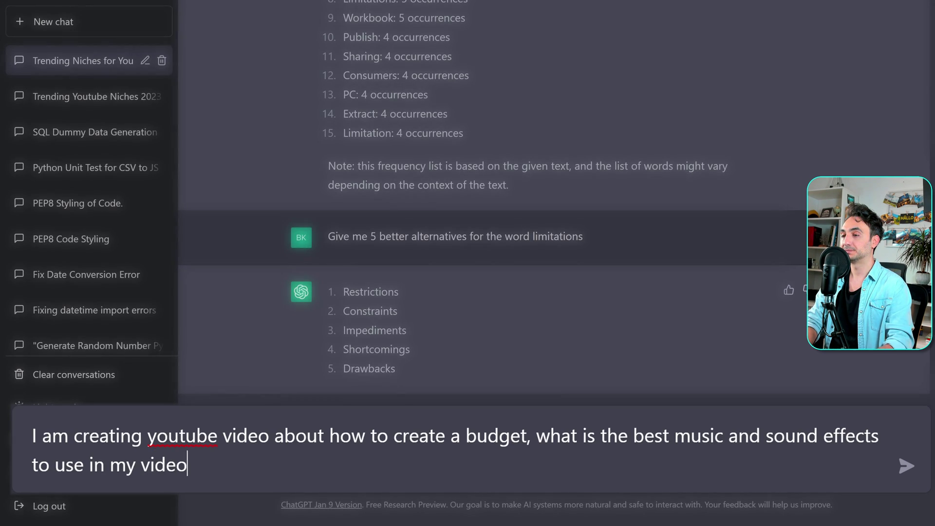
key(Return)
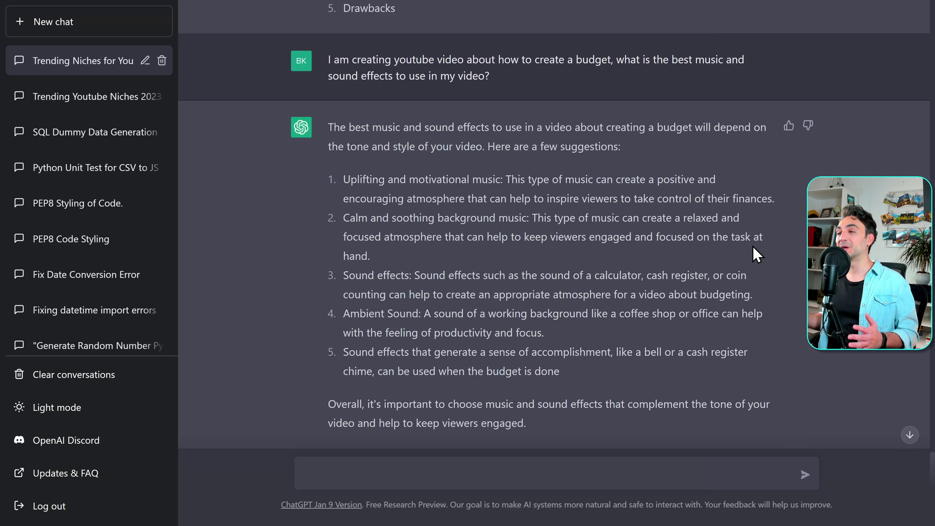
scroll(752, 254, down, 2)
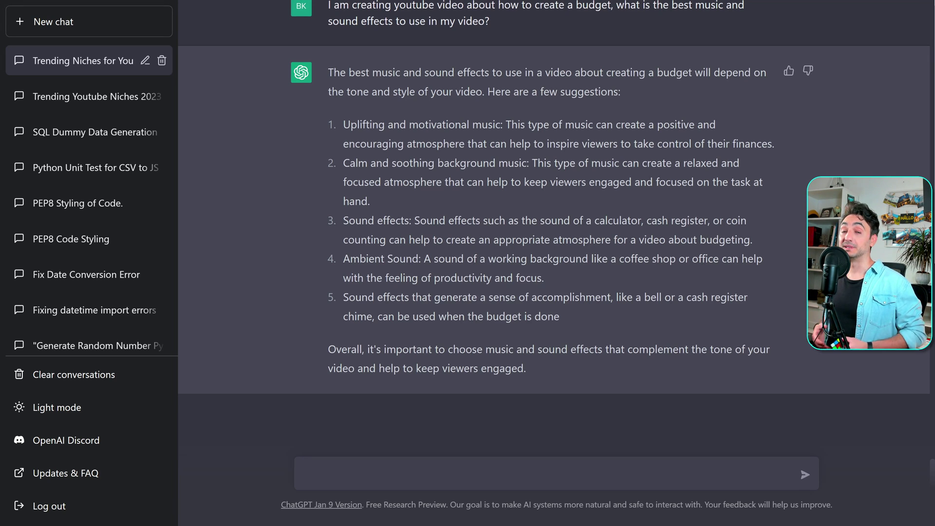
- Request five catchy YouTube titles for the 'how to create a budget' video
text(Generate )
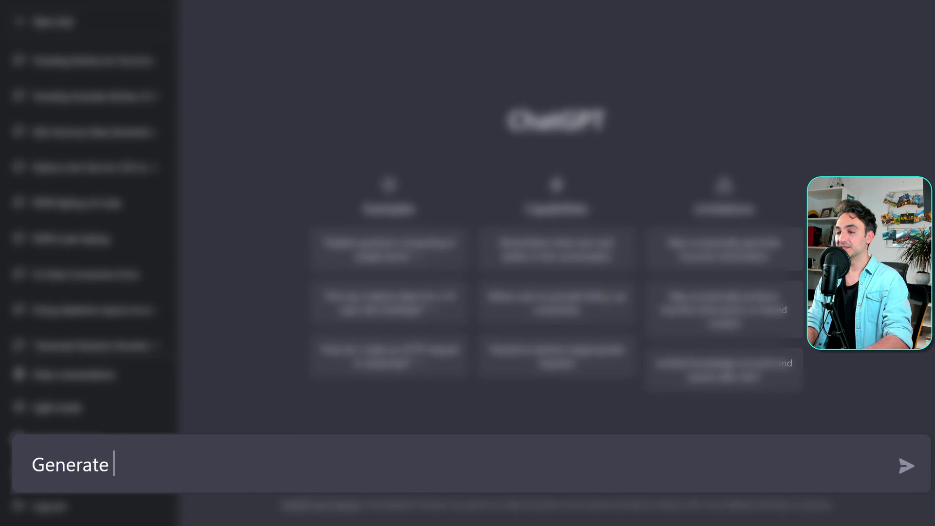
text(5 youtube catc)
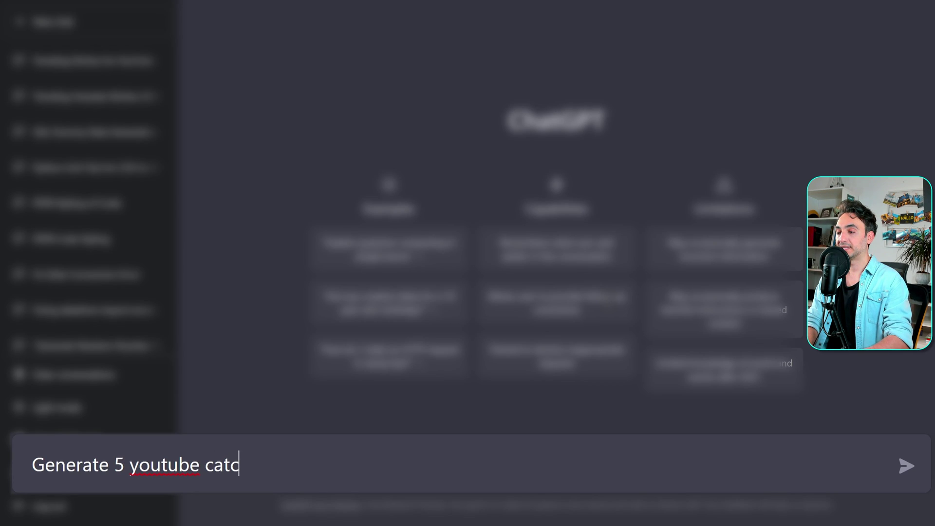
text(hy titles for )
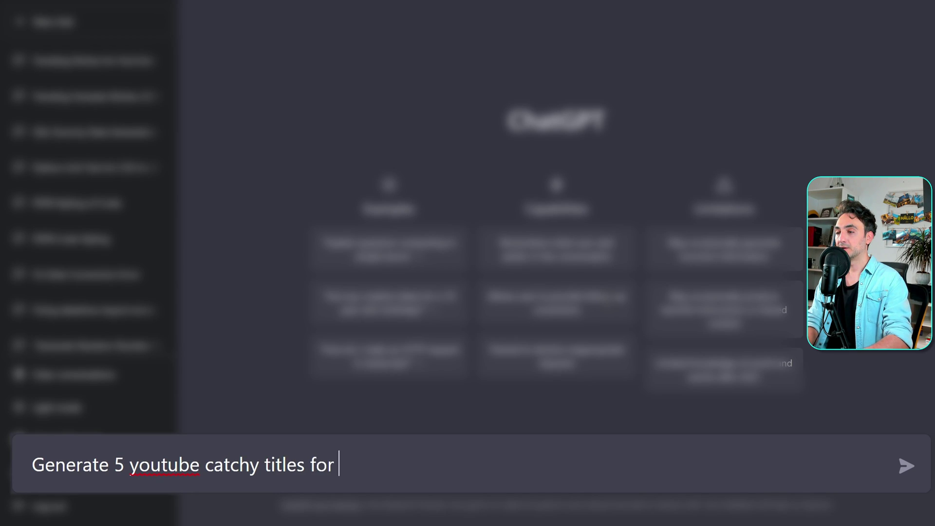
text(my video about "how to c)
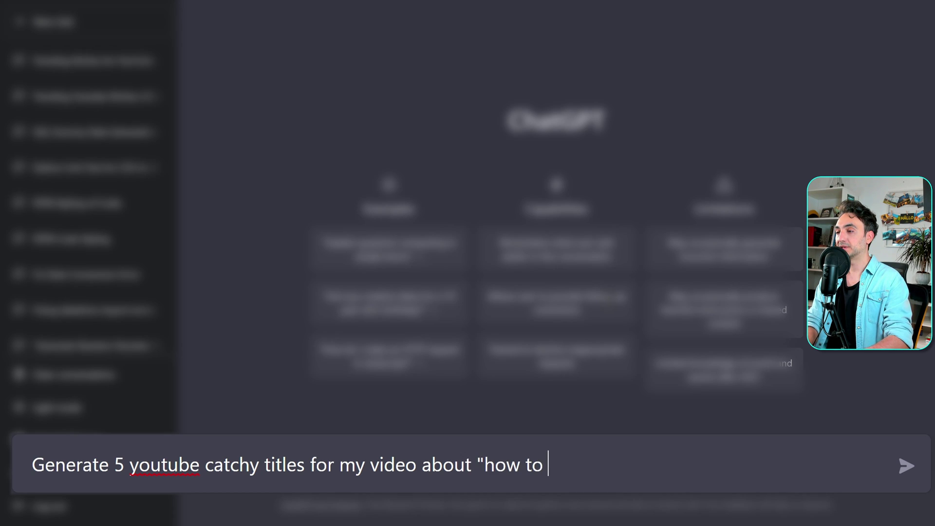
text(reate a budget" that ca)
text(n catch the )
text(viewers attent)
text(ion)
key(Return)
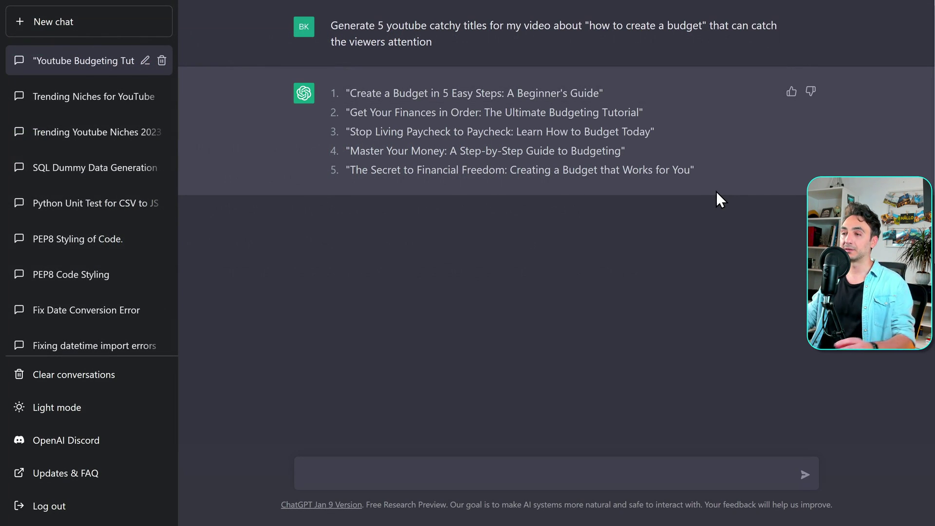
- Send 'give me more 5 suggestions' to get another five budgeting-video titles
click(445, 468)
text(g)
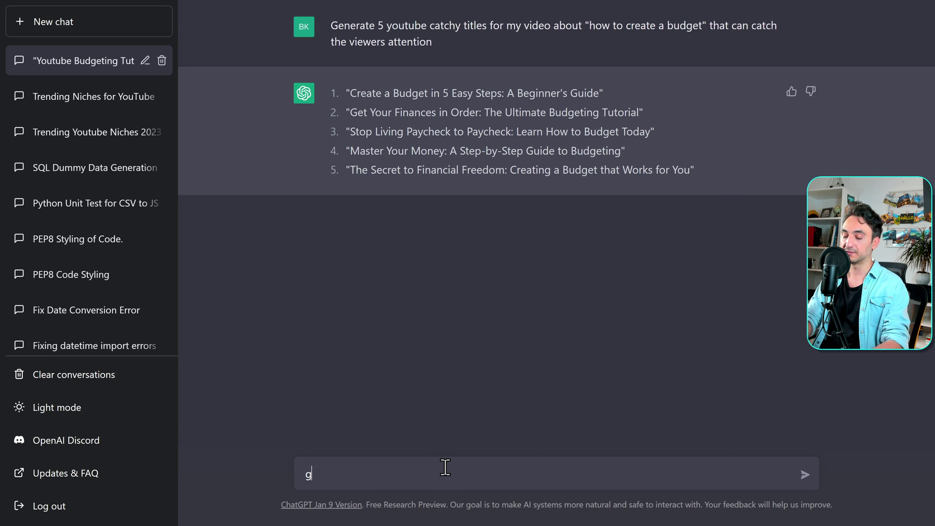
text(ive me more 5 suggestions)
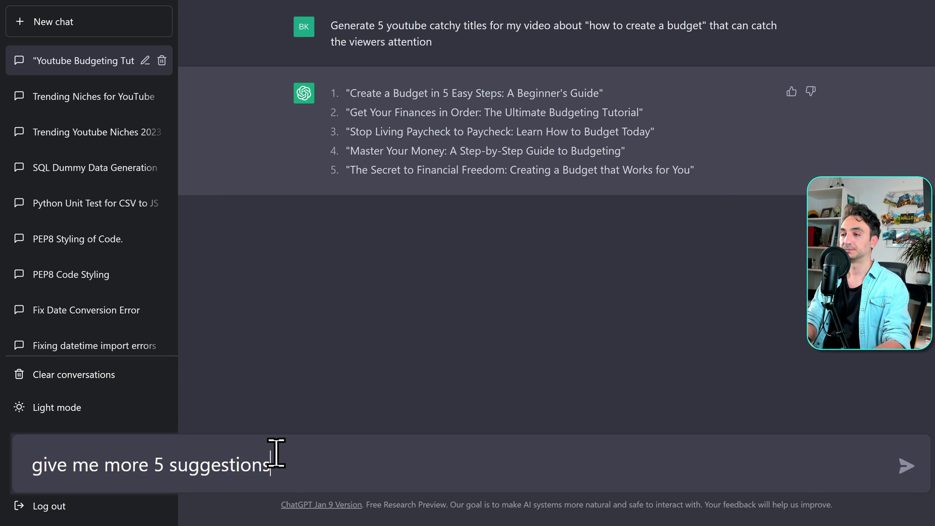
key(Return)
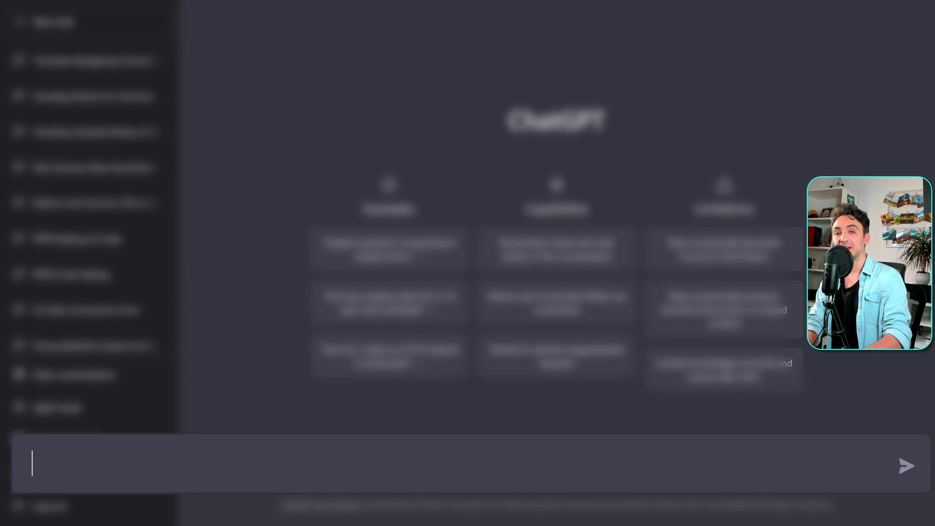
- Request clickable thumbnail ideas for the pasted video title, then select the Tableau video's full English transcript
text(ive me some )
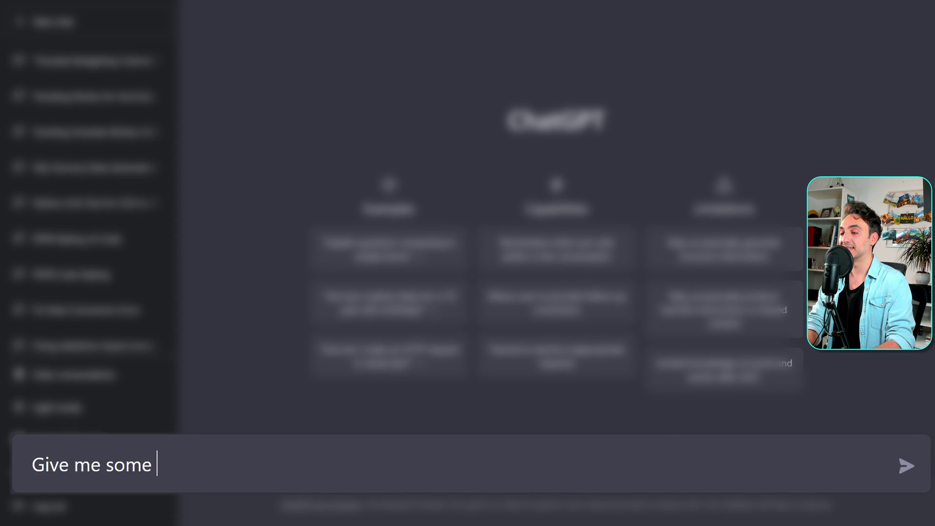
text(ideas for youtube thumbnail f)
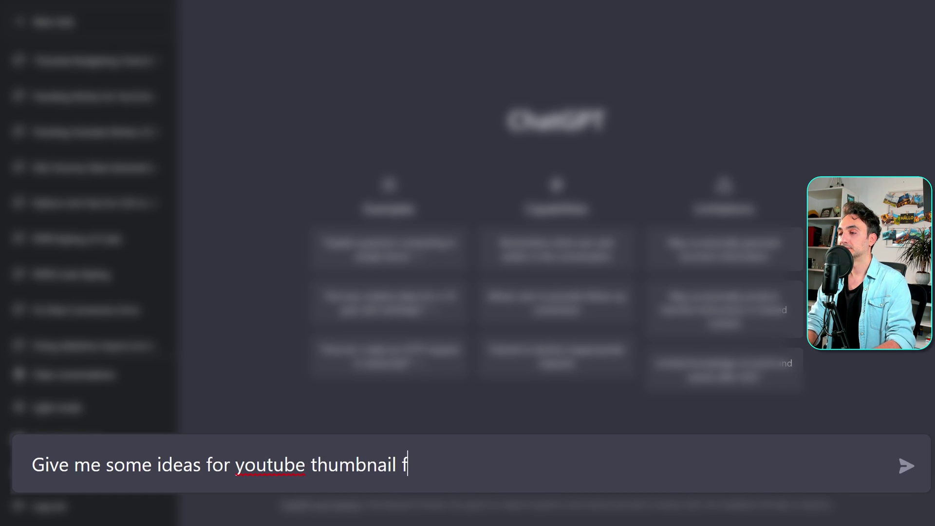
text(or video titled)
text("Stop Living Paycheck to Paycheck: Learn How to Budget Today")
text(that attract people t)
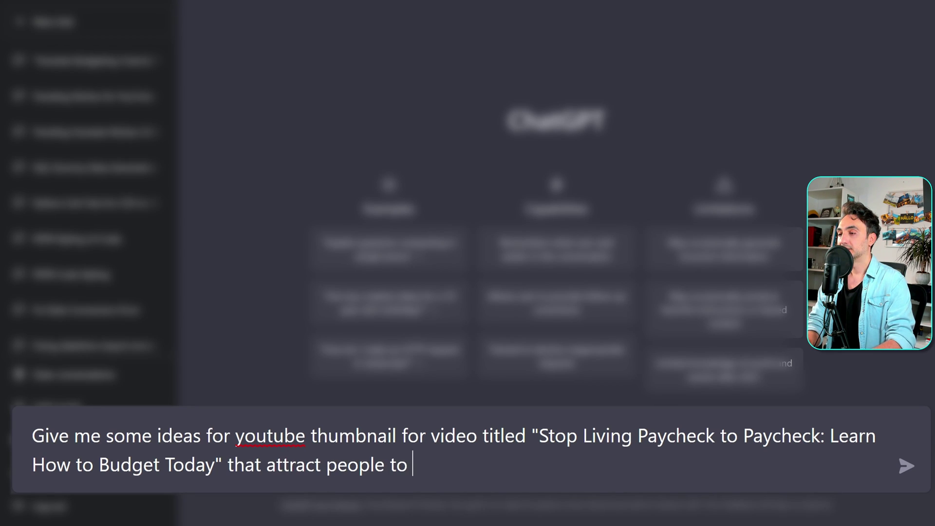
text(o click on my)
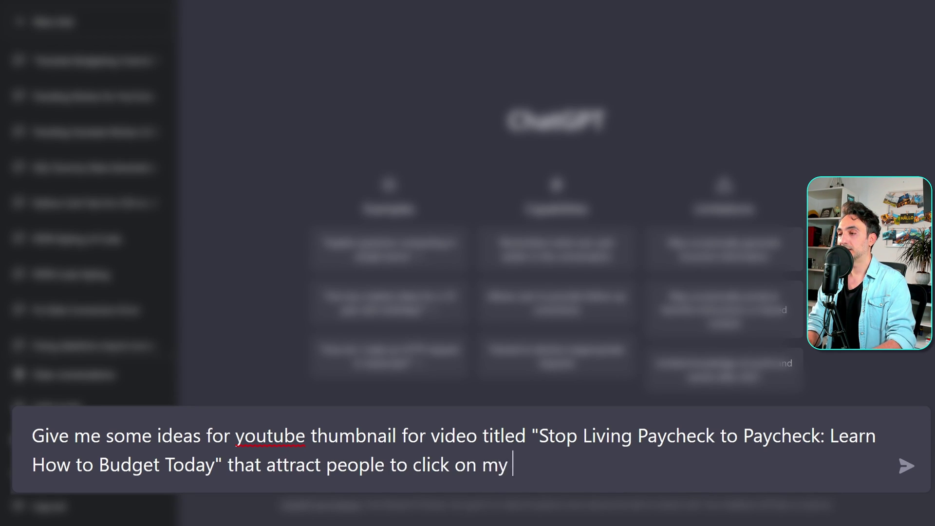
text(video)
key(Return)
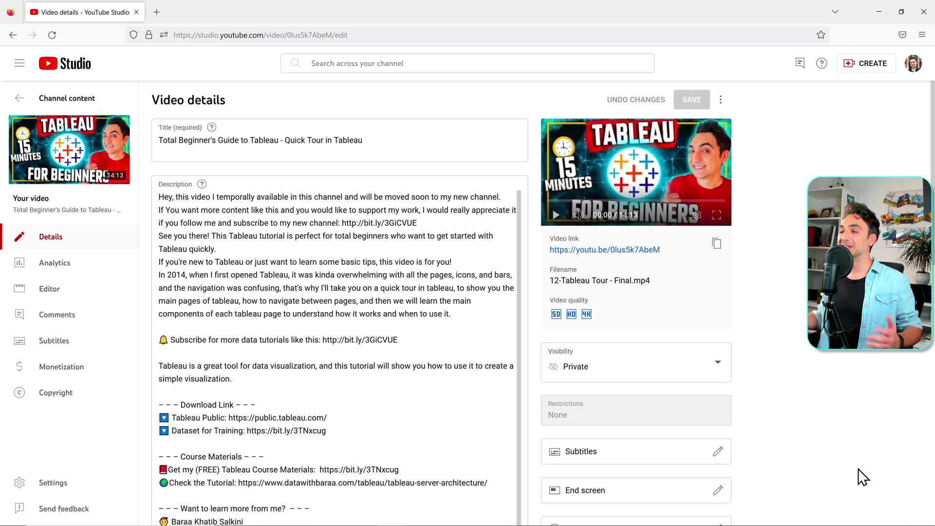
click(628, 456)
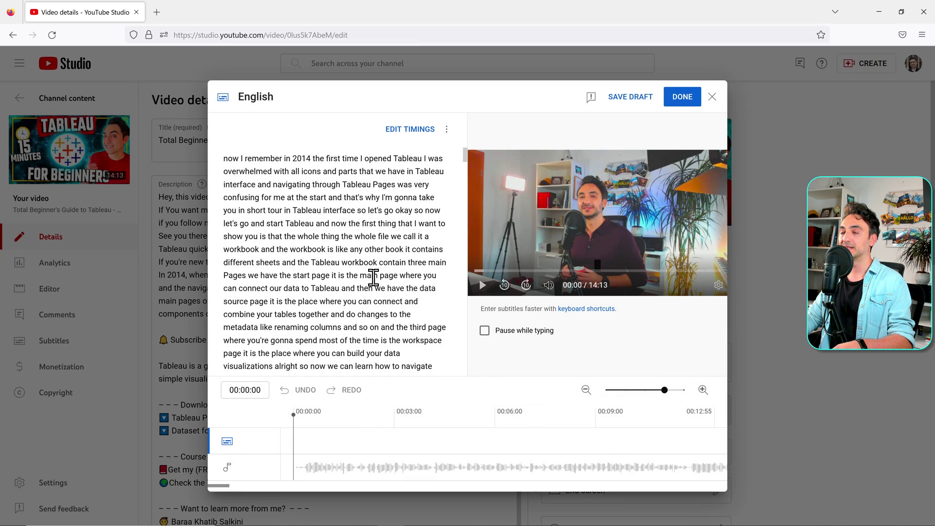
key(ctrl+a)
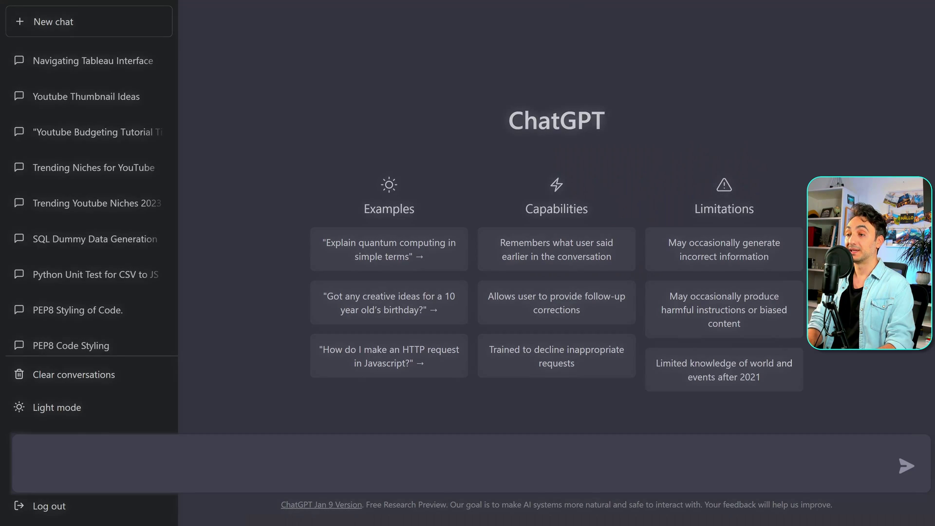
- Ask ChatGPT to repurpose the pasted Tableau transcript, in quotes, into a YouTube video description
text(Repurpose)
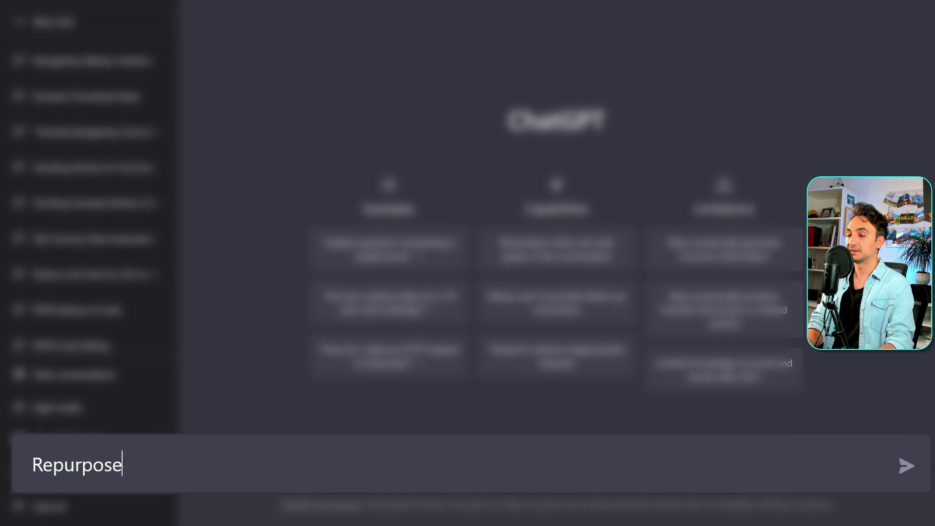
text( this yout)
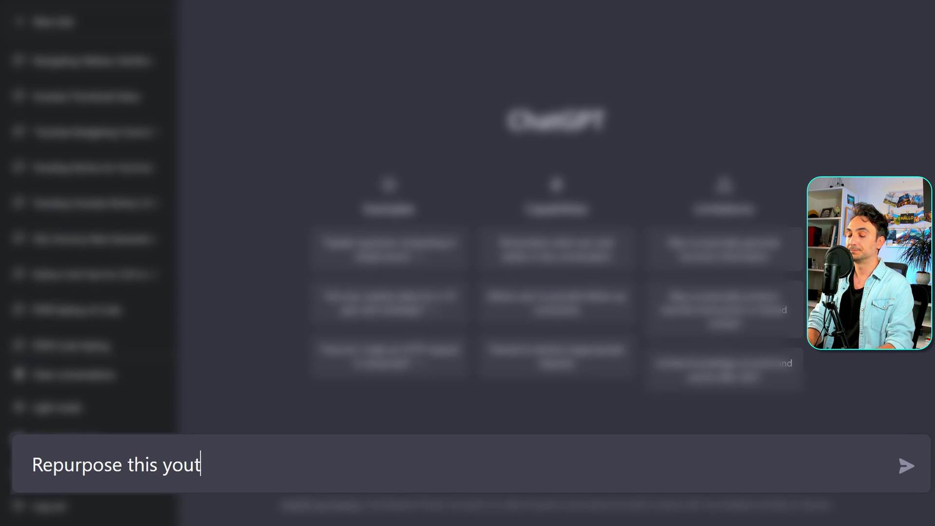
text(ube video s)
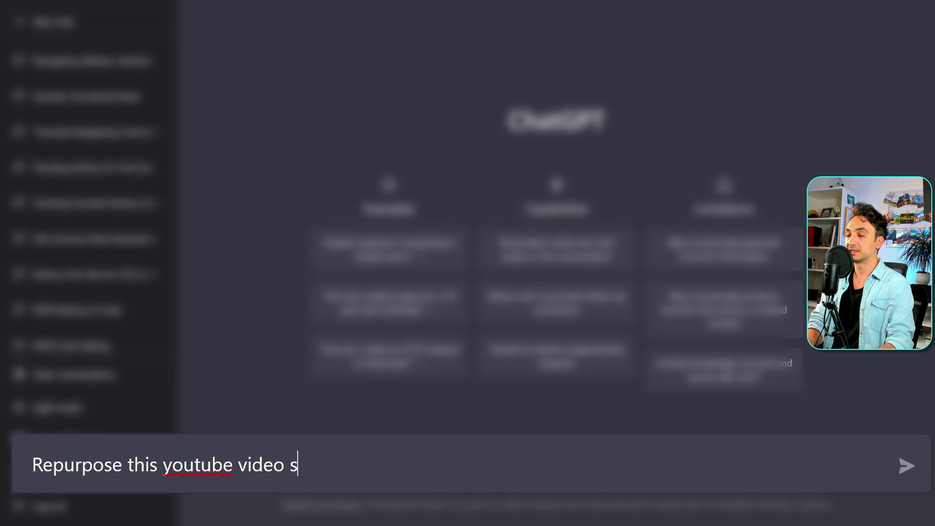
text(cript into)
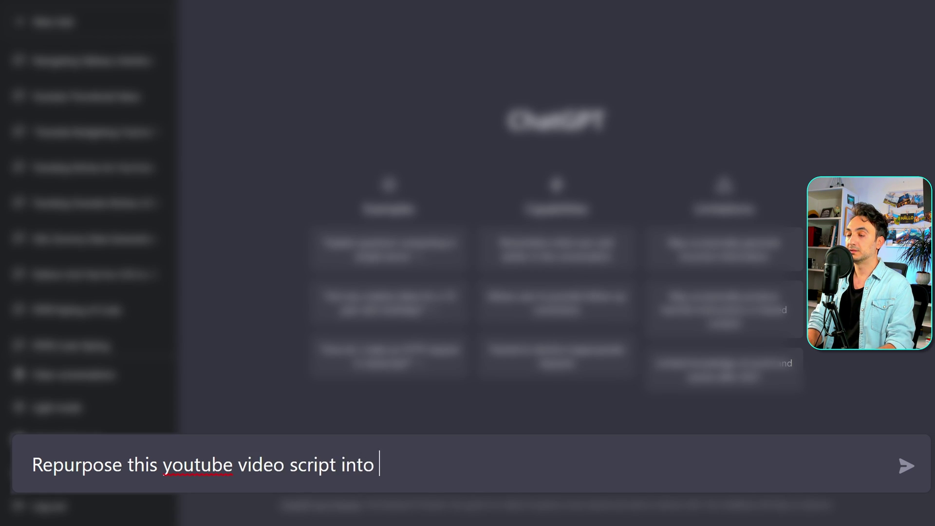
text( youtube)
text( video)
text( descri)
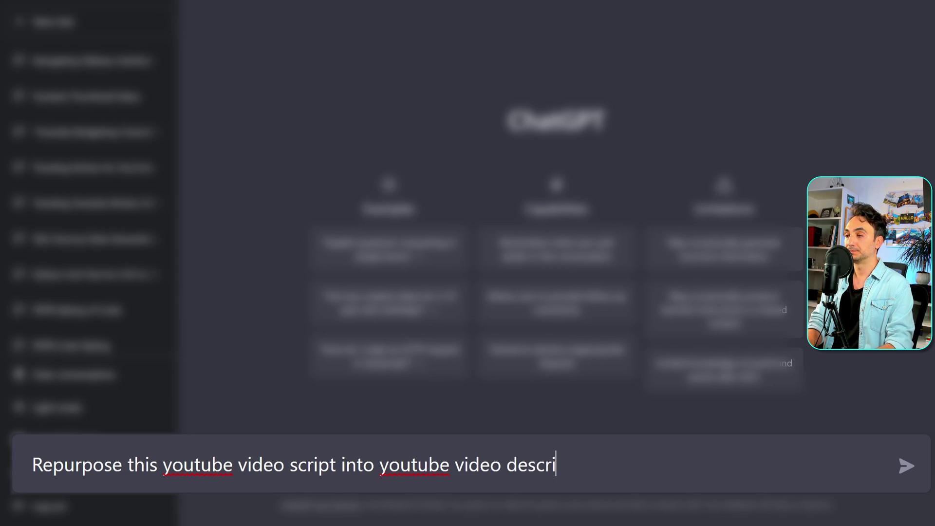
text(ption ")
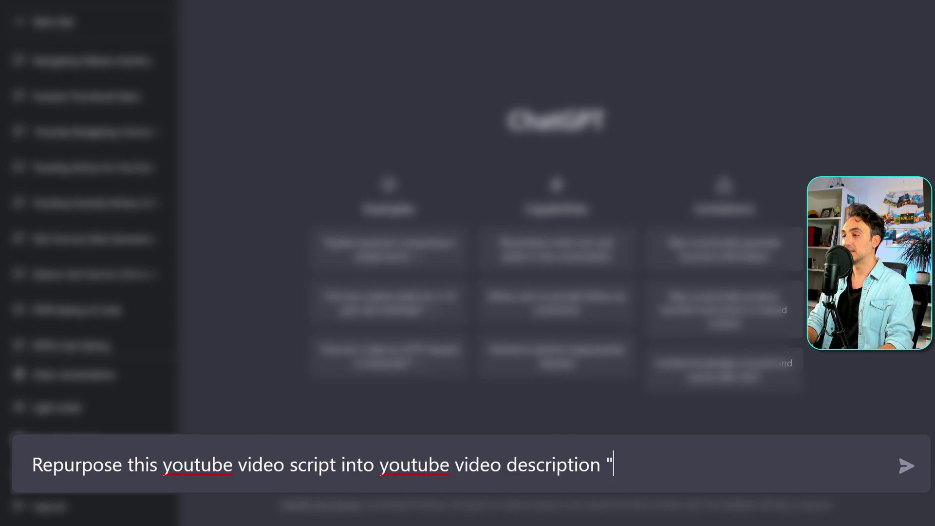
key(ctrl+v)
text(")
key(Return)
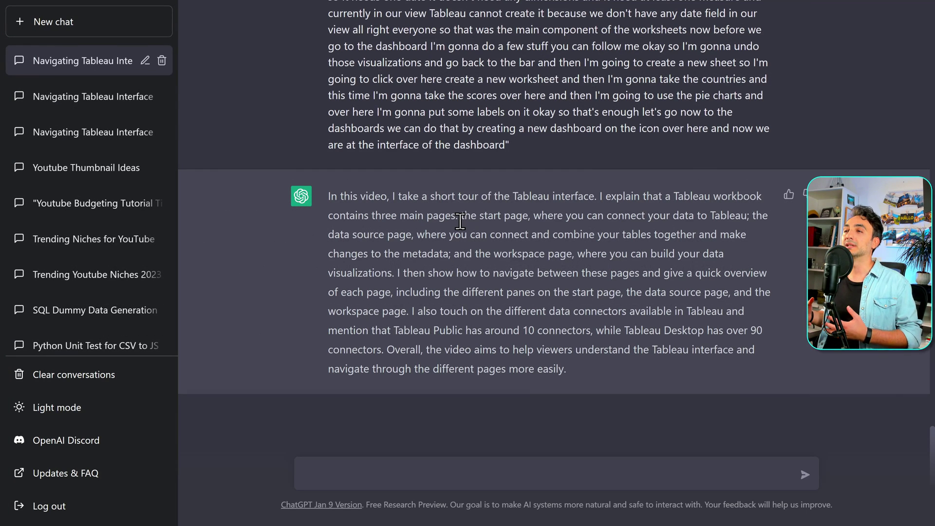
- Request a shorter, more engaging rewrite of the Tableau description and review the reply
click(374, 479)
text(Rewrite the )
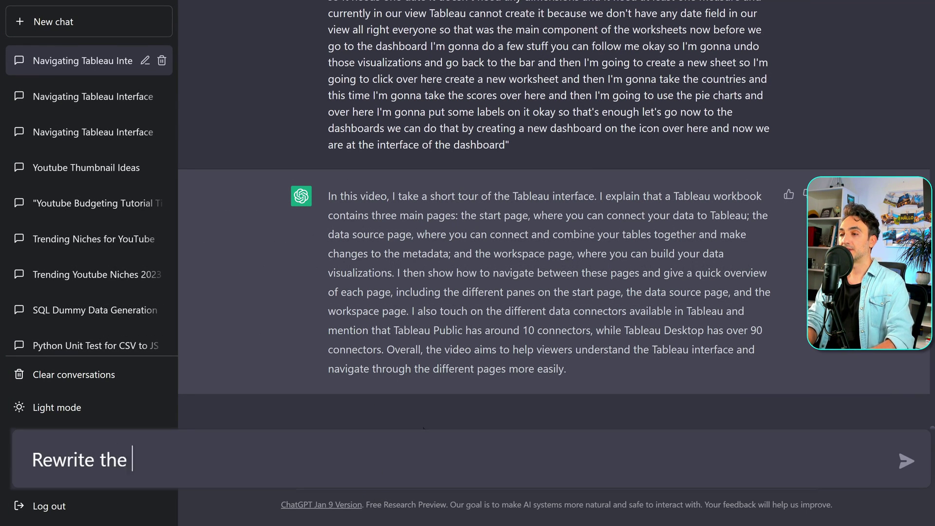
text(descriptio)
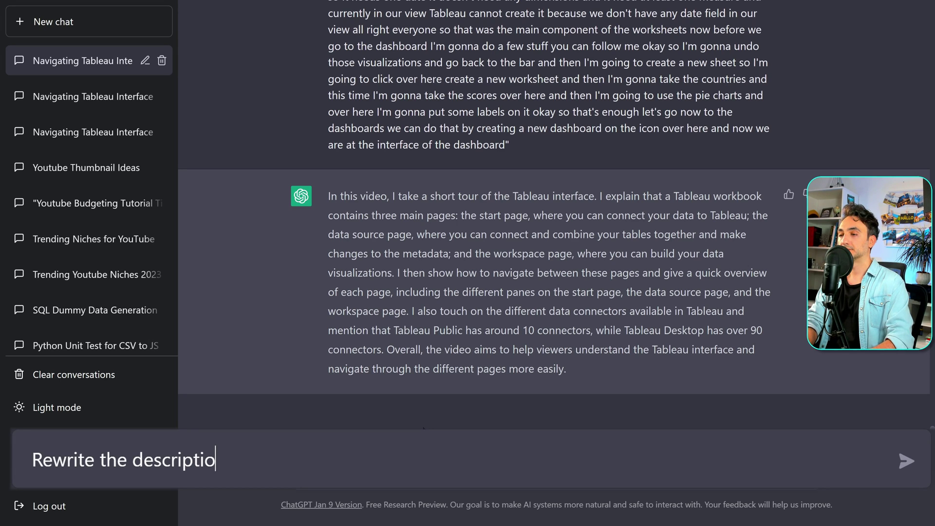
text(n but make it )
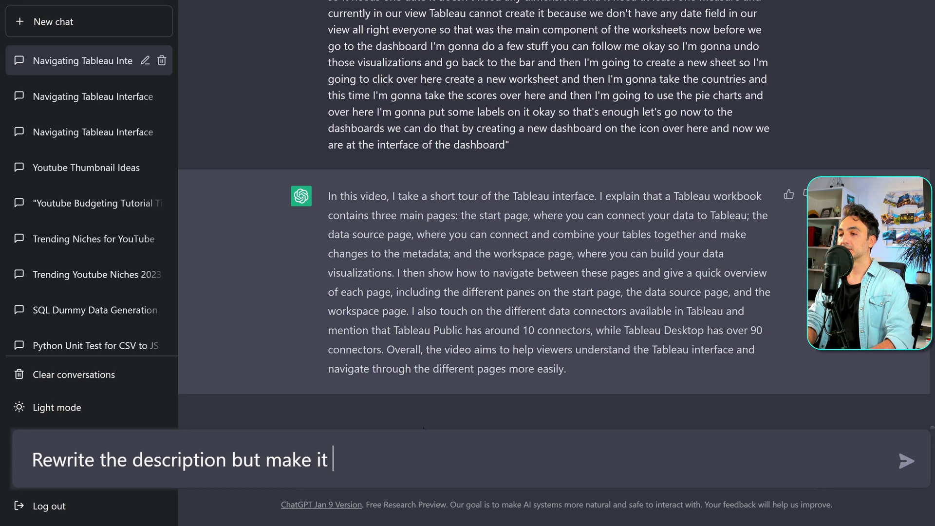
text(shorter and )
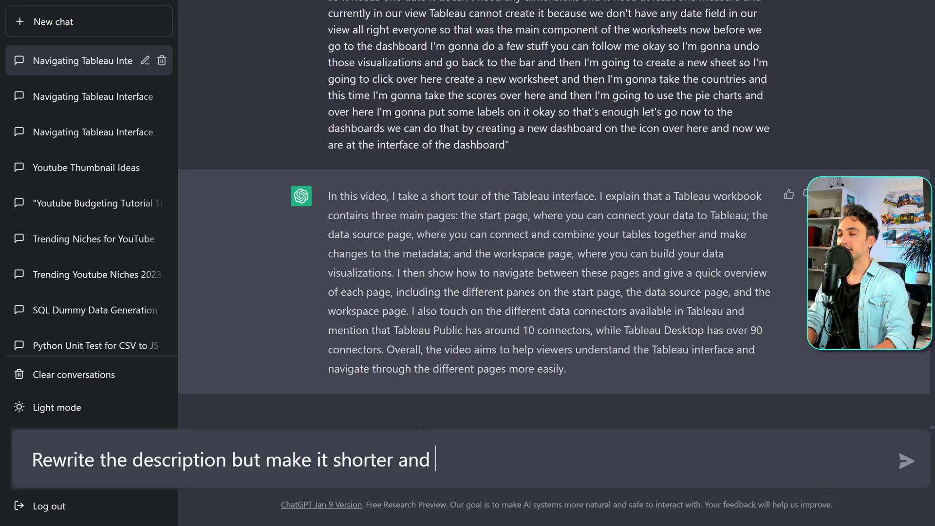
text(in more enga)
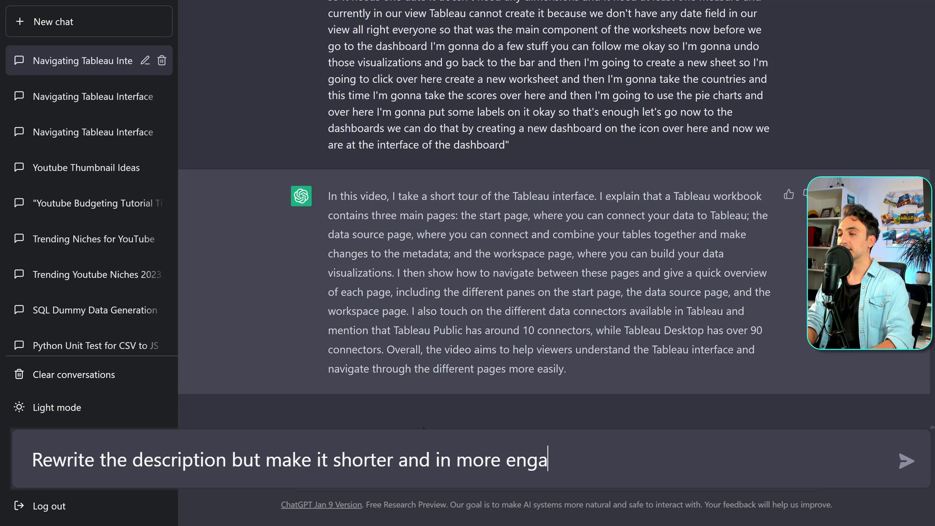
text(ging style)
key(Return)
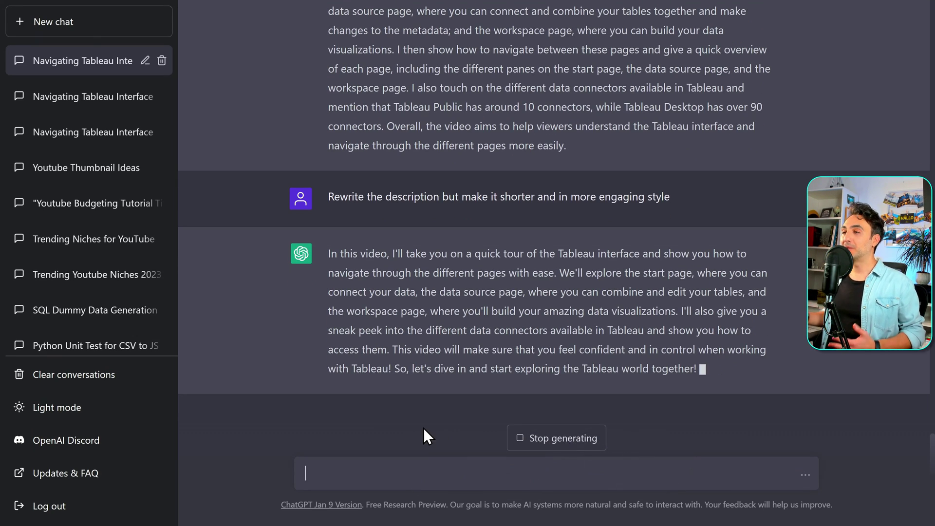
scroll(474, 354, up, 1)
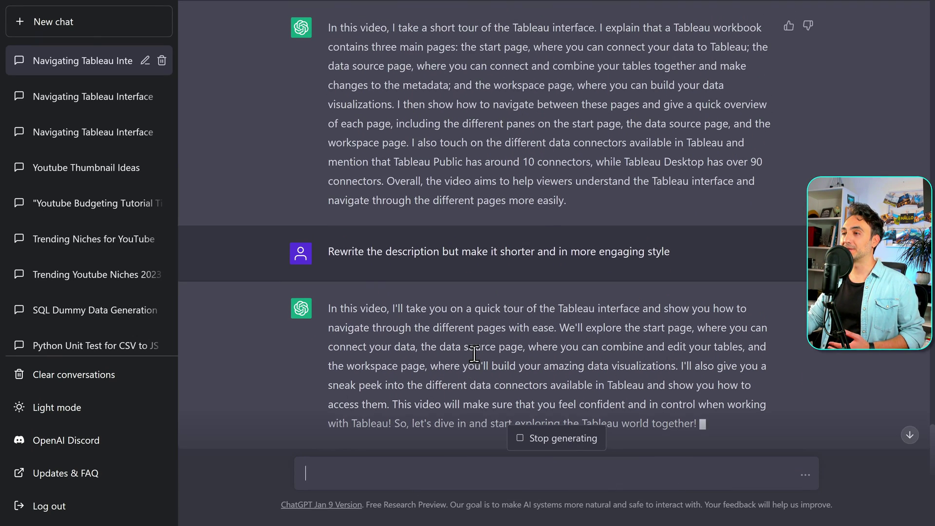
scroll(711, 390, down, 1)
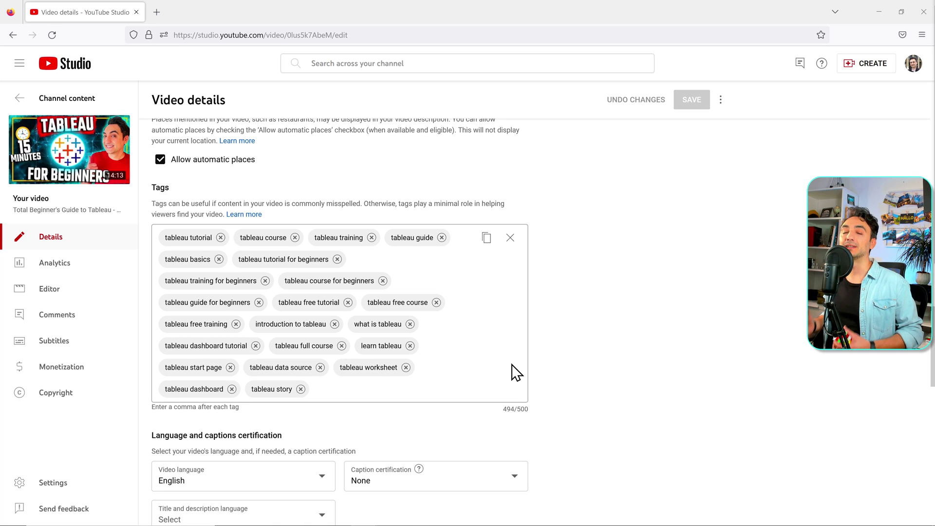
- Start drafting the prompt 'Suggest youtube tags for my video with the title "' in a new chat
text(S)
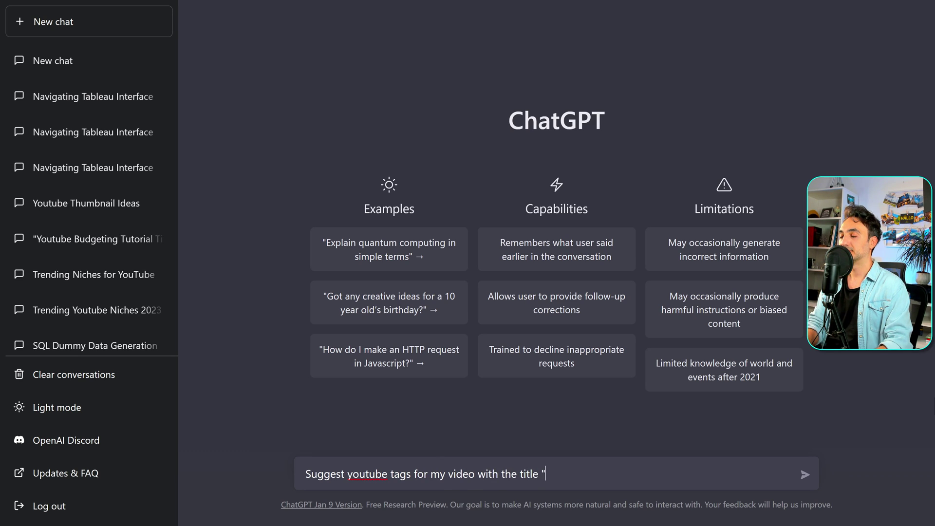
- Paste the video title into the tag-suggestion prompt and send it
text(Stop Living Paycheck to Paycheck: Learn How to Budget Today)
key(Return)
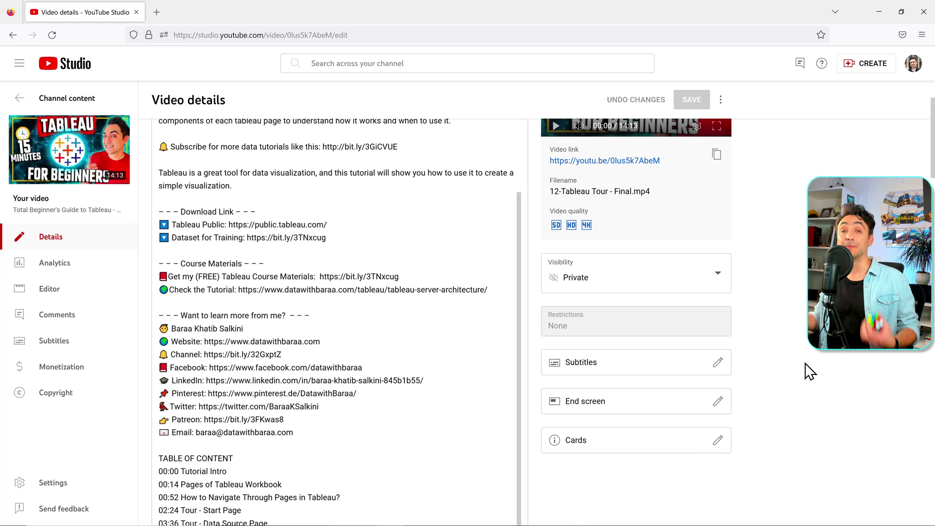
- Set the Tableau video's visibility to Public
click(691, 293)
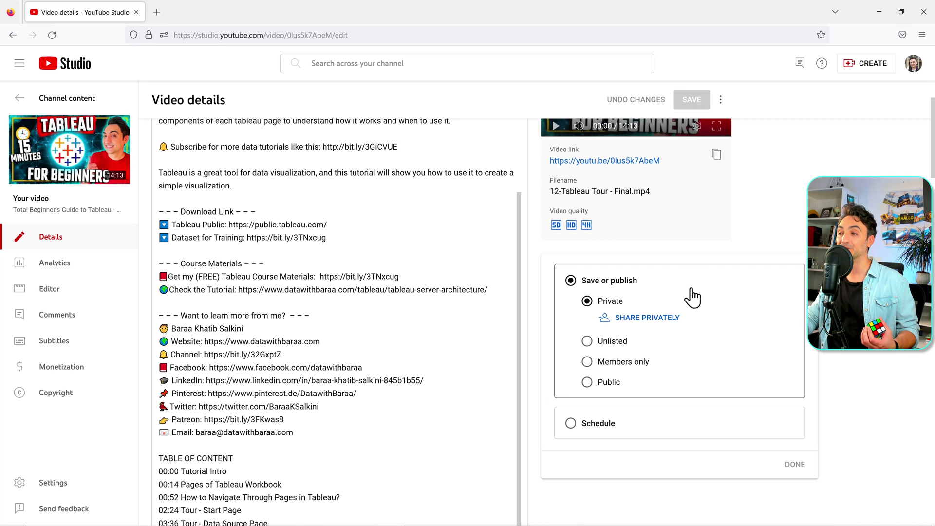
click(608, 375)
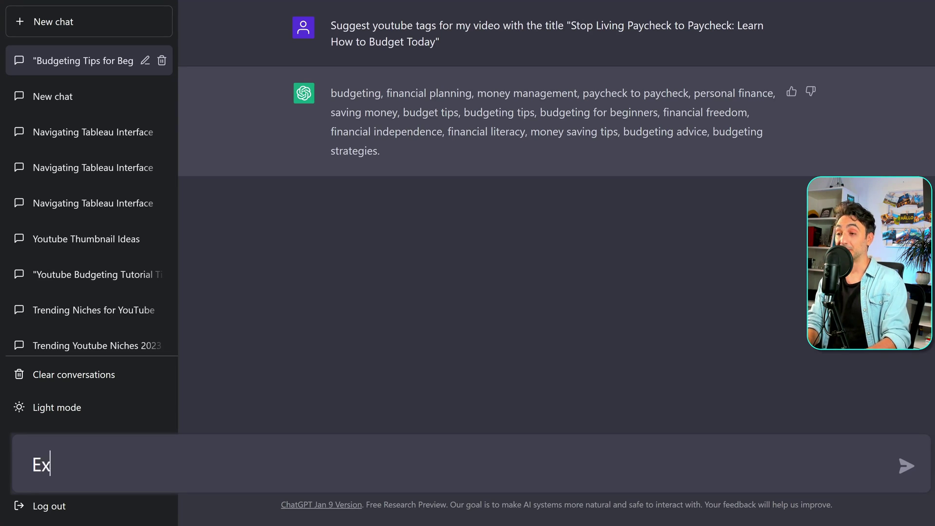
- Send 'Explain the youtube algorithm' to get a numbered list of ranking factors
text(plain the you)
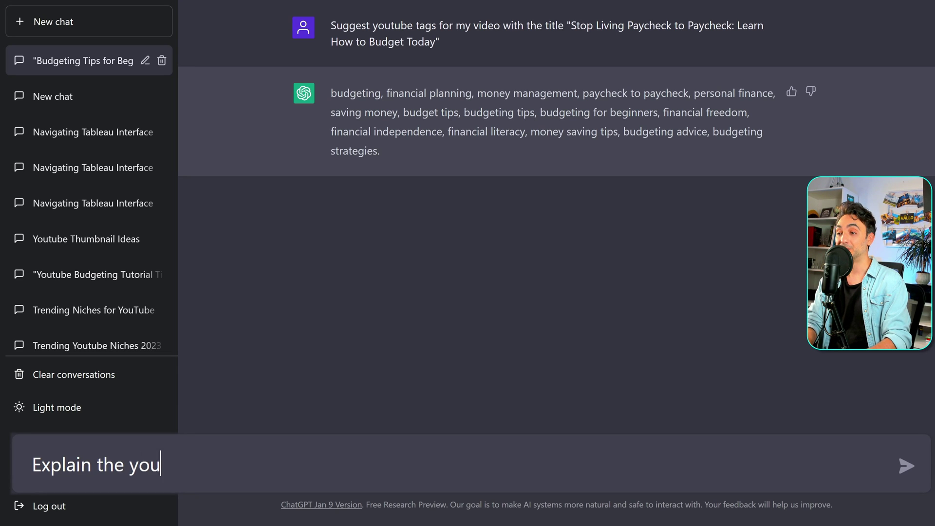
text(tube algorith)
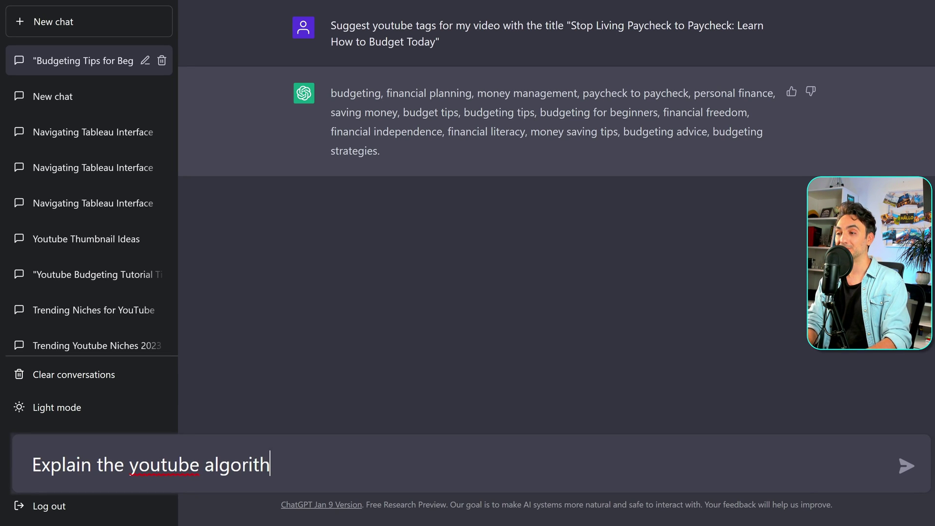
text(m)
key(Return)
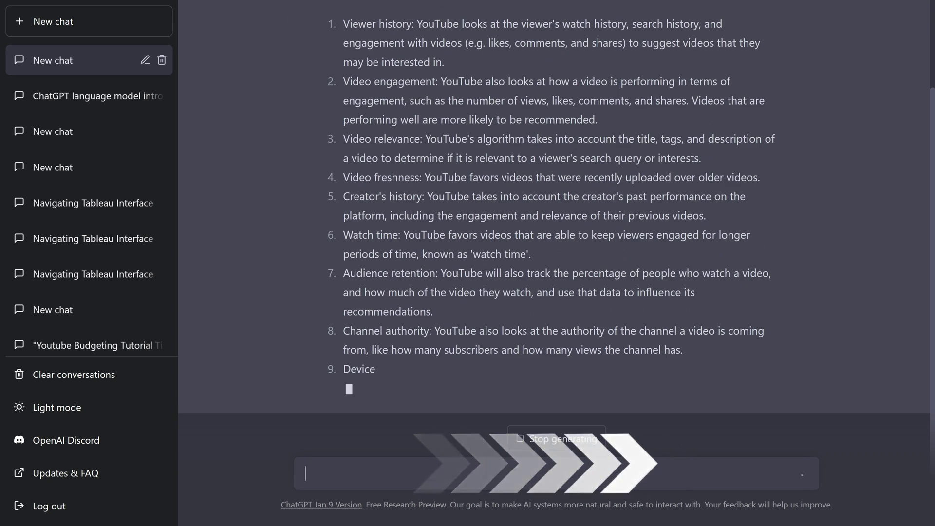
- Ask ChatGPT to elaborate more on the 4th point, video freshness
scroll(842, 343, up, 5)
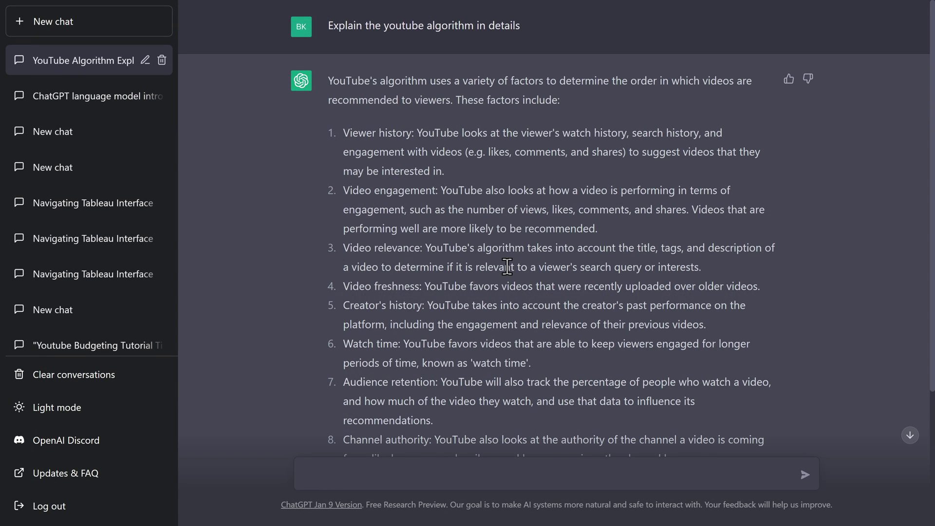
text(Elaborate more about the 4th point)
key(Return)
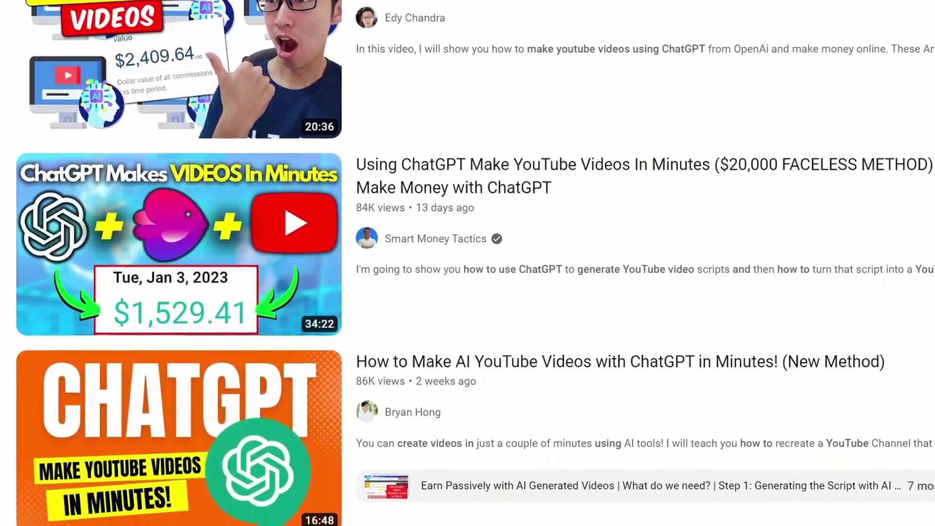
- Scroll through the ChatGPT video tutorials down to monetization and affiliate-marketing results
scroll(467, 263, down, 4)
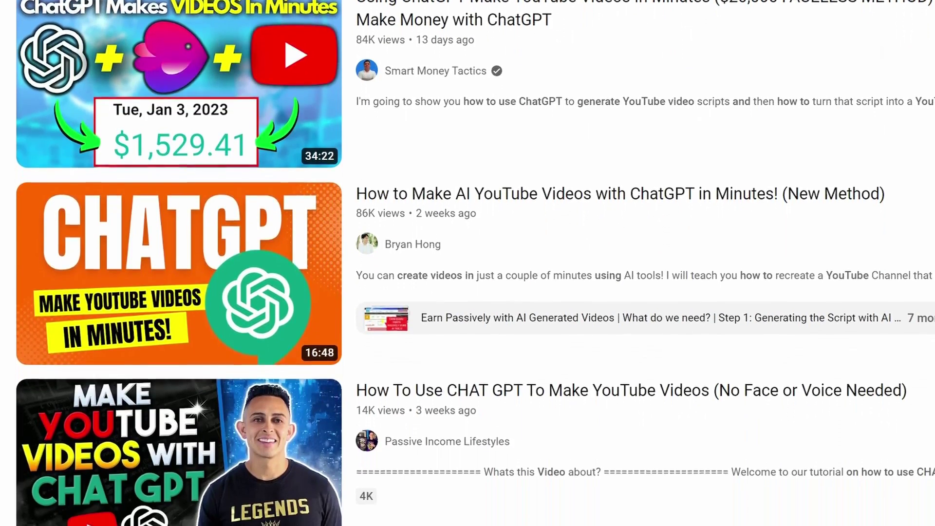
scroll(468, 263, down, 2)
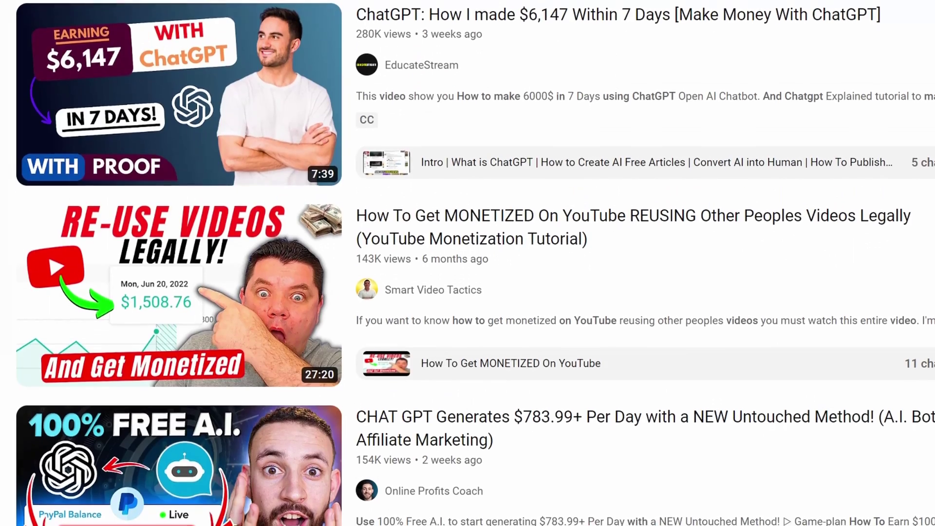
scroll(468, 262, down, 1)
scroll(468, 263, down, 2)
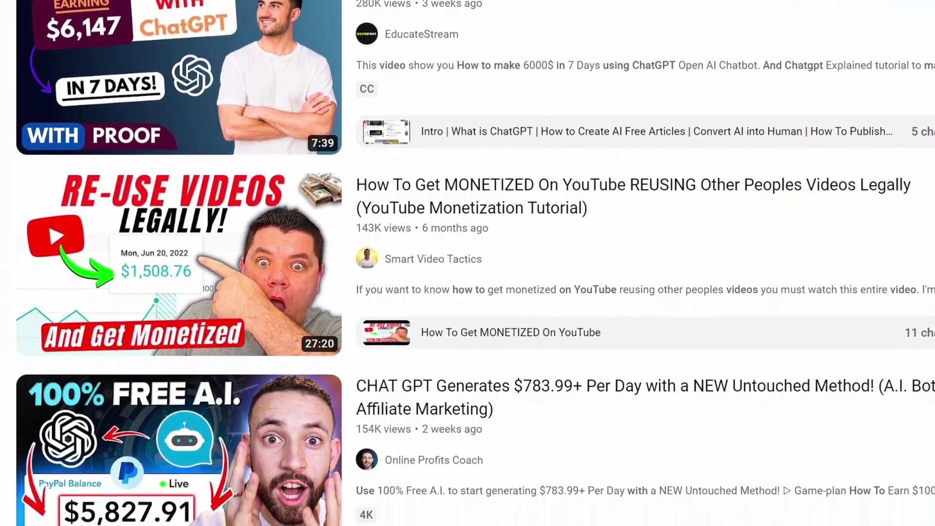
scroll(468, 262, down, 2)
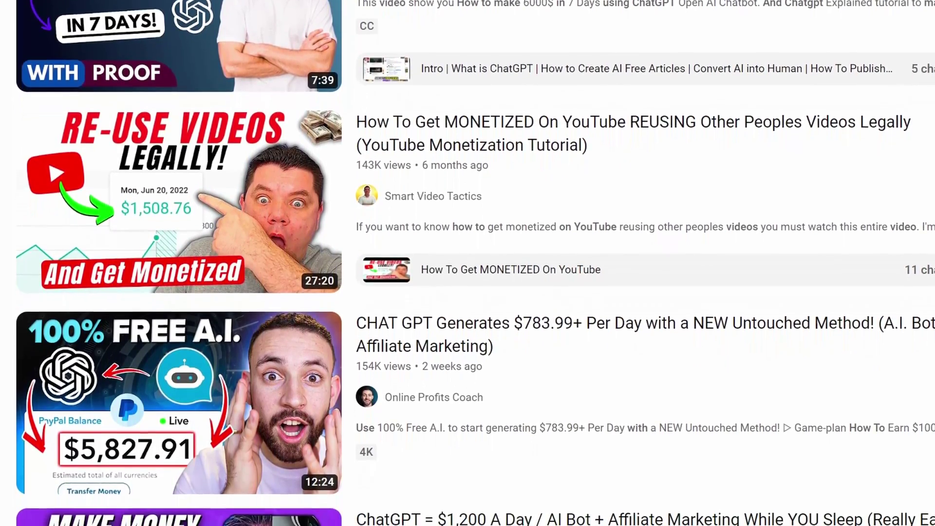